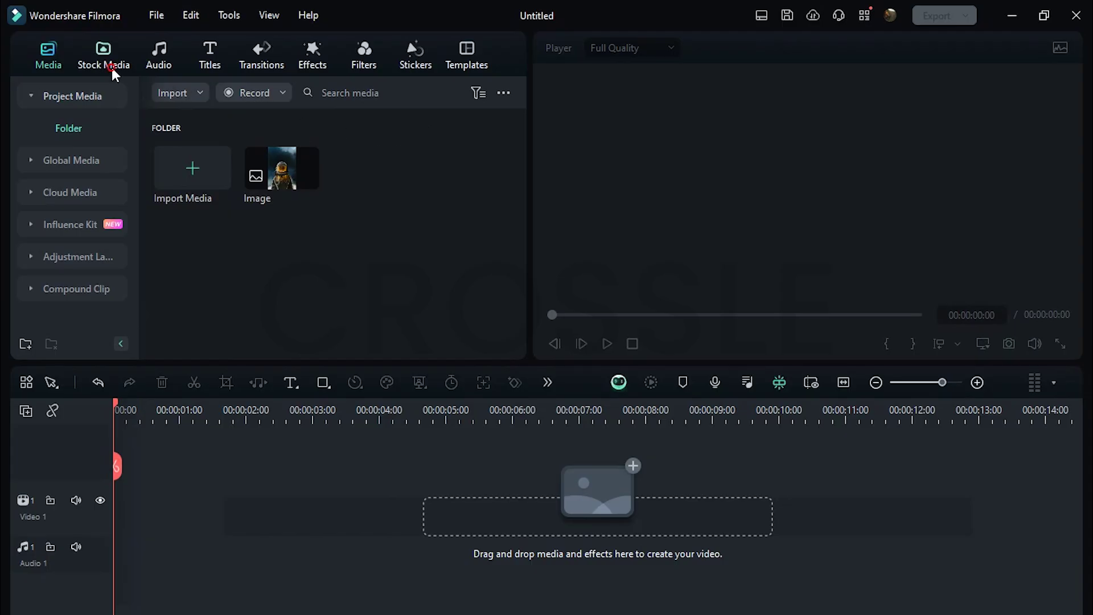
Add the green Sample Color Solid 03 from Stock Media to the base track
click(112, 68)
click(75, 224)
scroll(223, 225, down, 3)
scroll(223, 224, down, 5)
scroll(222, 225, down, 2)
click(222, 206)
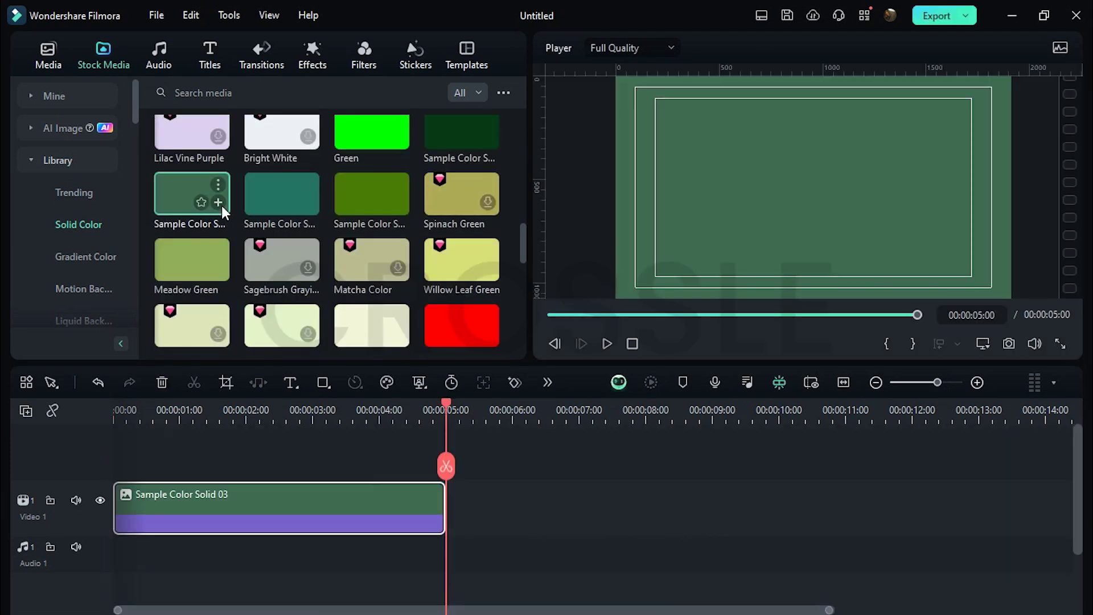
Place the astronaut image on the track above and trim it to match the green clip
click(50, 61)
drag(285, 165, 167, 479)
click(124, 417)
key(space)
drag(213, 500, 181, 505)
drag(467, 505, 445, 506)
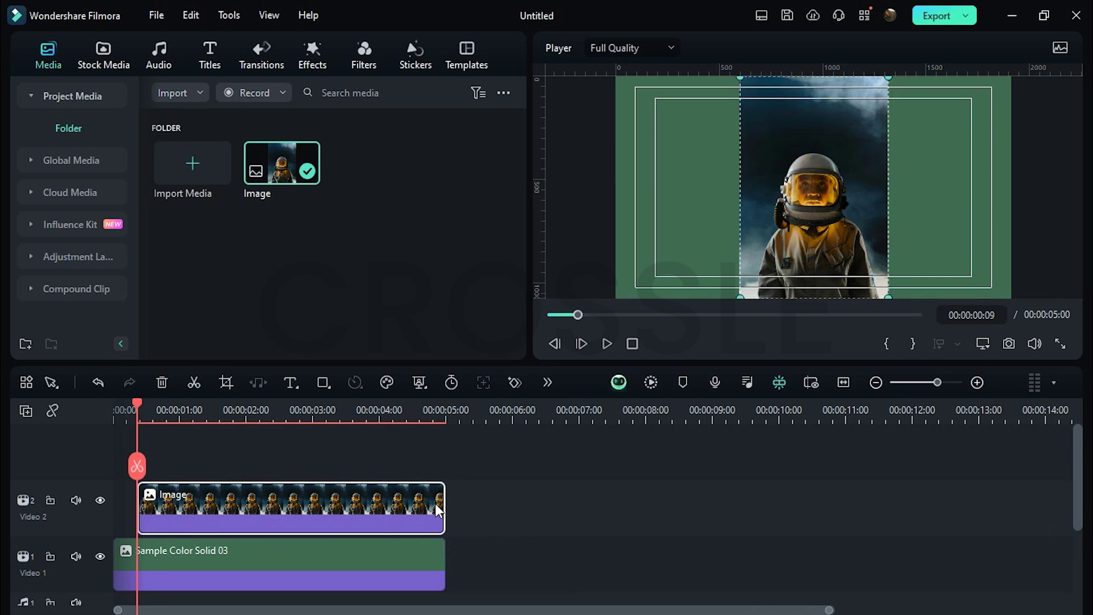
Enable AI Portrait on the image clip to remove its sky, leaving Edge Thickness at zero
click(434, 506)
click(163, 82)
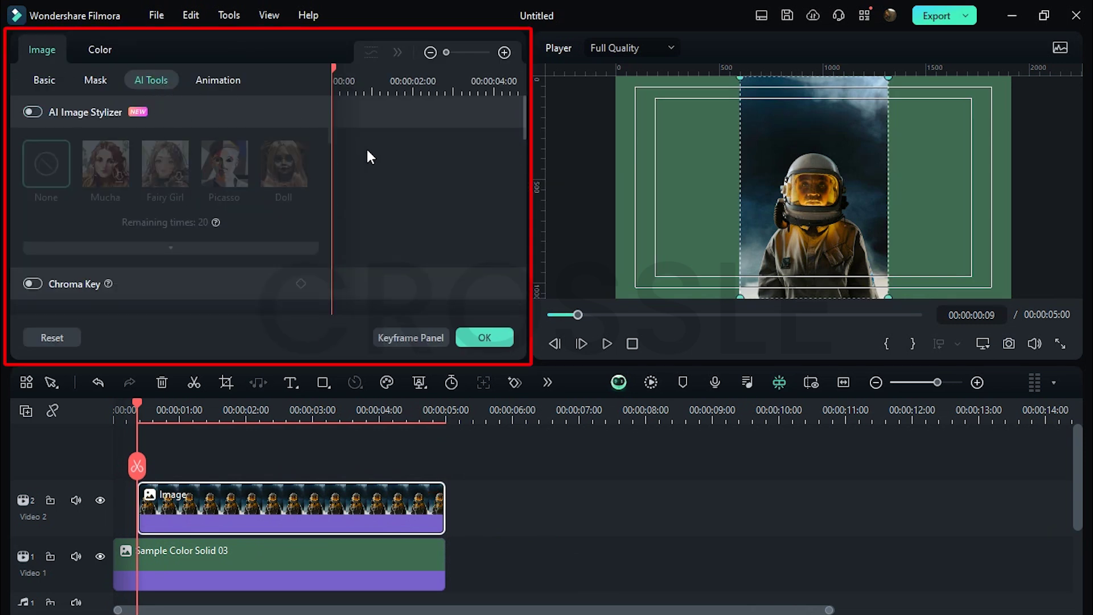
scroll(368, 159, down, 3)
scroll(369, 165, down, 2)
scroll(369, 164, down, 2)
scroll(370, 165, up, 2)
click(34, 167)
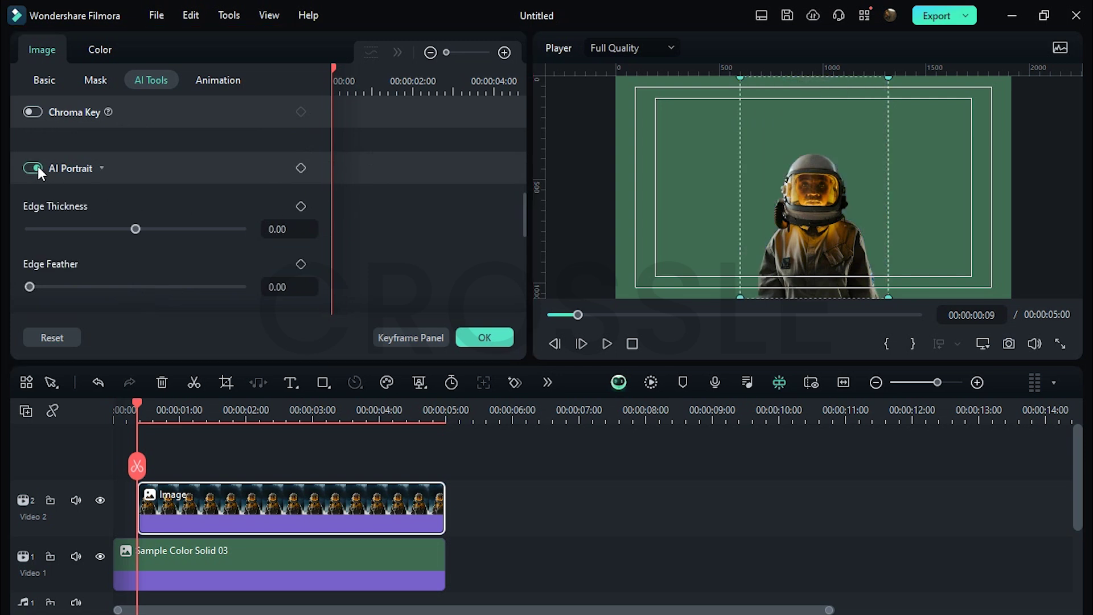
drag(135, 230, 179, 231)
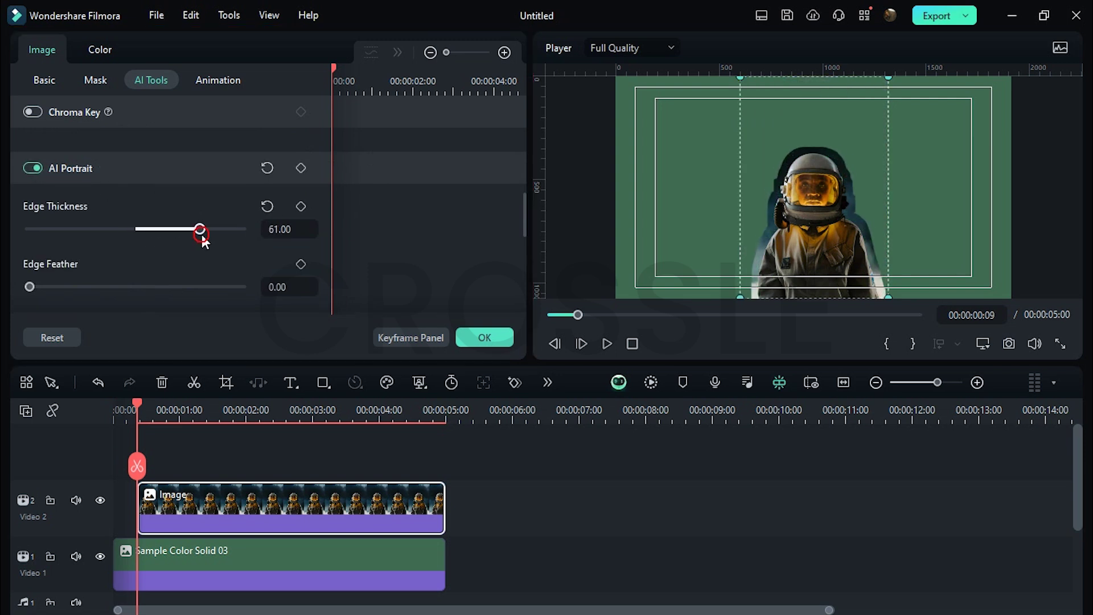
click(266, 205)
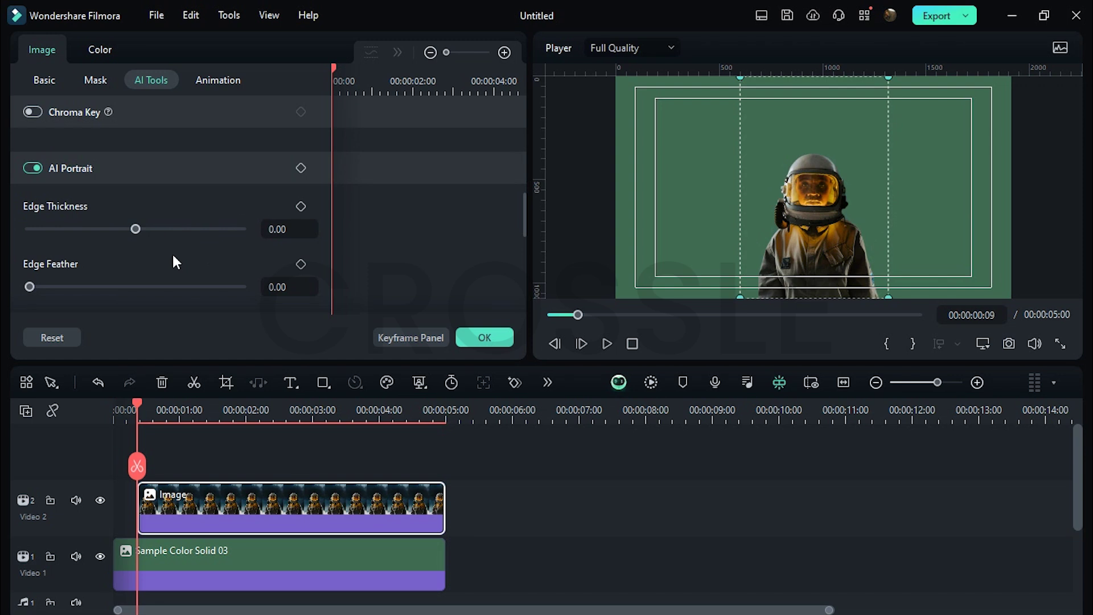
click(484, 337)
Browse to the Texture video effects and adjust the image clip's applied effect opacity
click(312, 55)
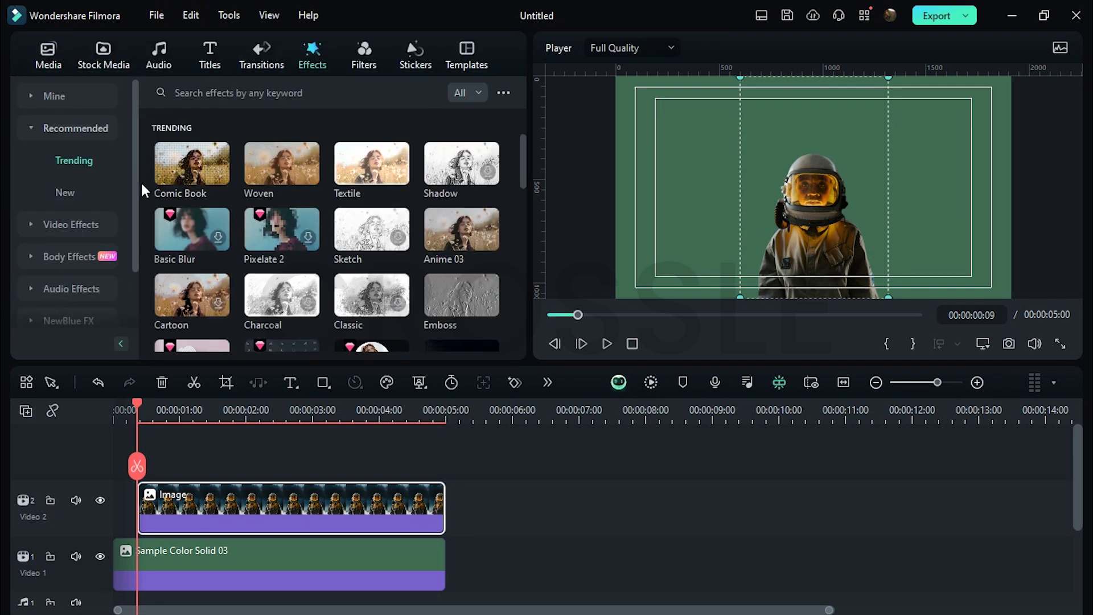
click(82, 221)
scroll(87, 213, down, 5)
scroll(88, 213, down, 5)
scroll(88, 213, down, 2)
click(90, 194)
scroll(290, 200, down, 2)
scroll(291, 203, down, 2)
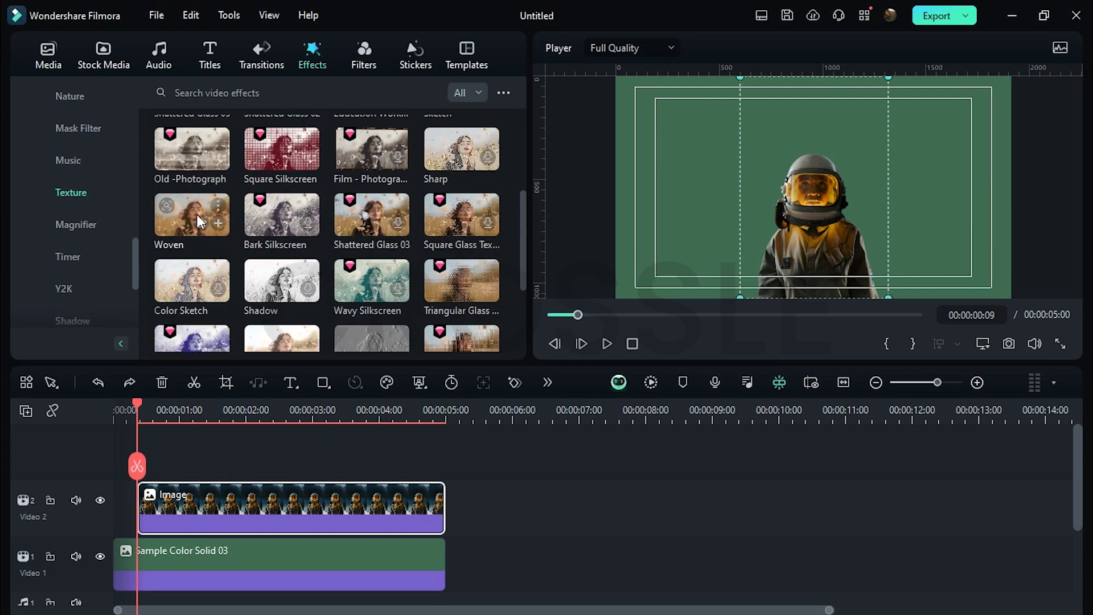
drag(193, 215, 168, 491)
double_click(169, 490)
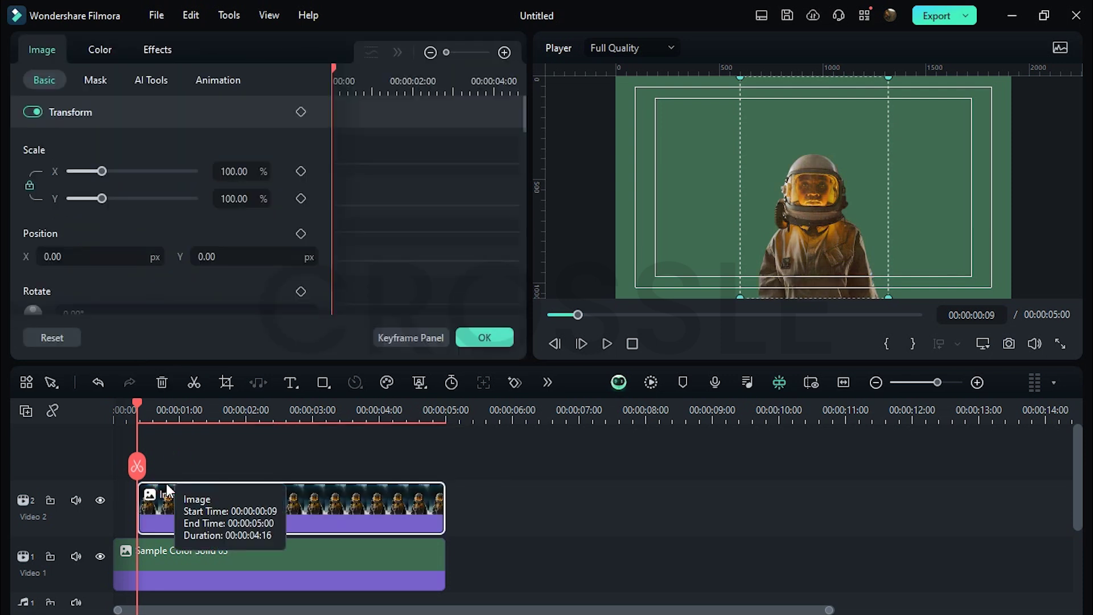
click(158, 48)
click(278, 171)
text(80)
key(Return)
click(482, 337)
scroll(481, 329, up, 3)
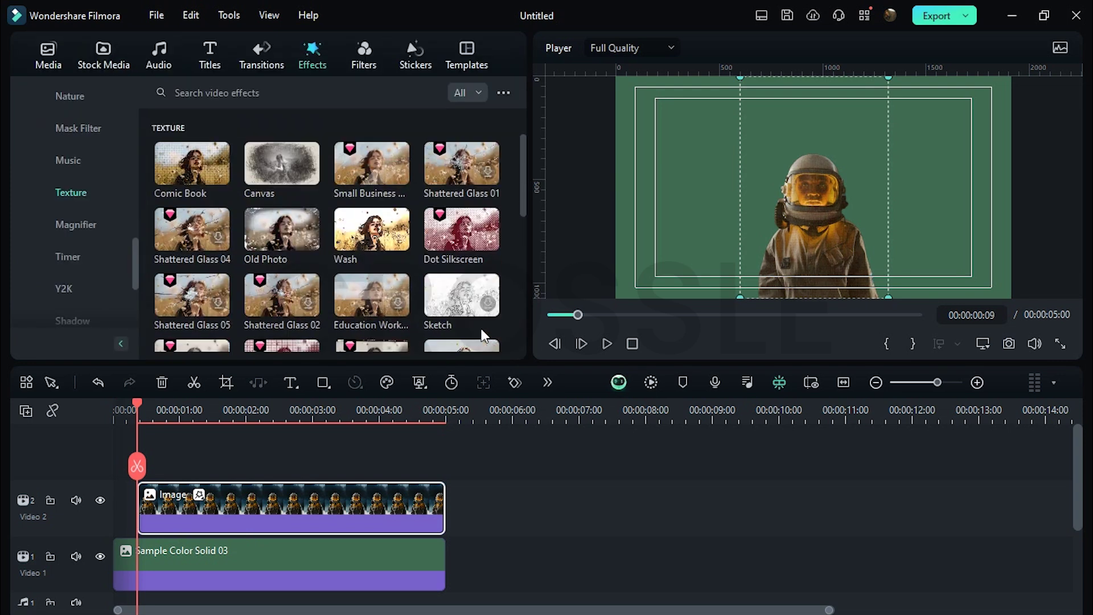
Apply Comic Book texture to the green clip and lower its opacity for a faint dot pattern
drag(178, 177, 170, 548)
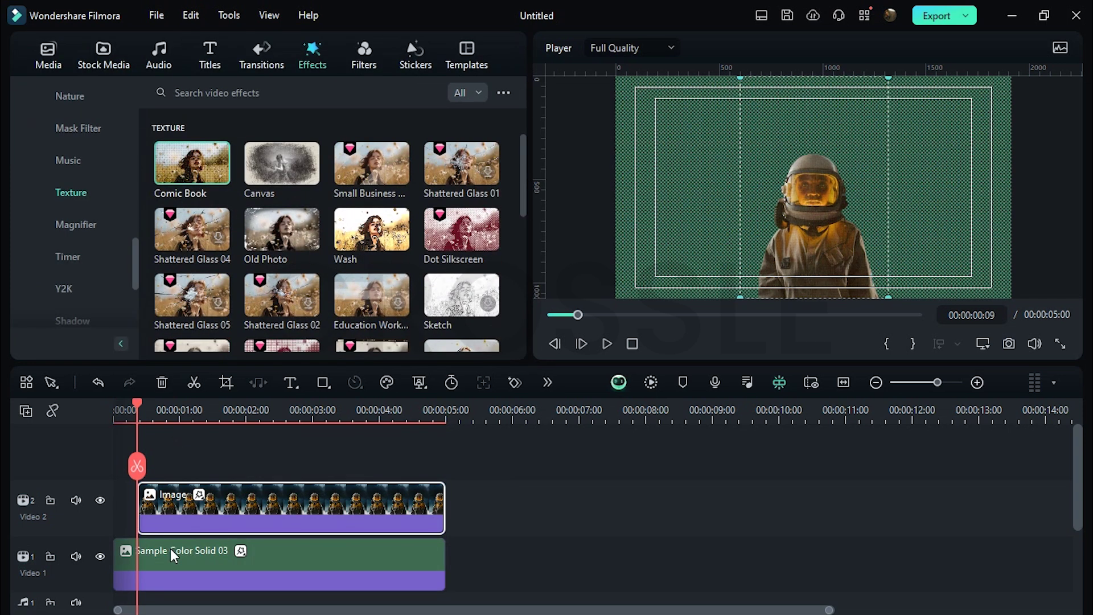
double_click(171, 548)
mouse_move(30, 172)
mouse_down()
mouse_move(97, 171)
mouse_move(29, 173)
mouse_up()
drag(232, 284, 124, 291)
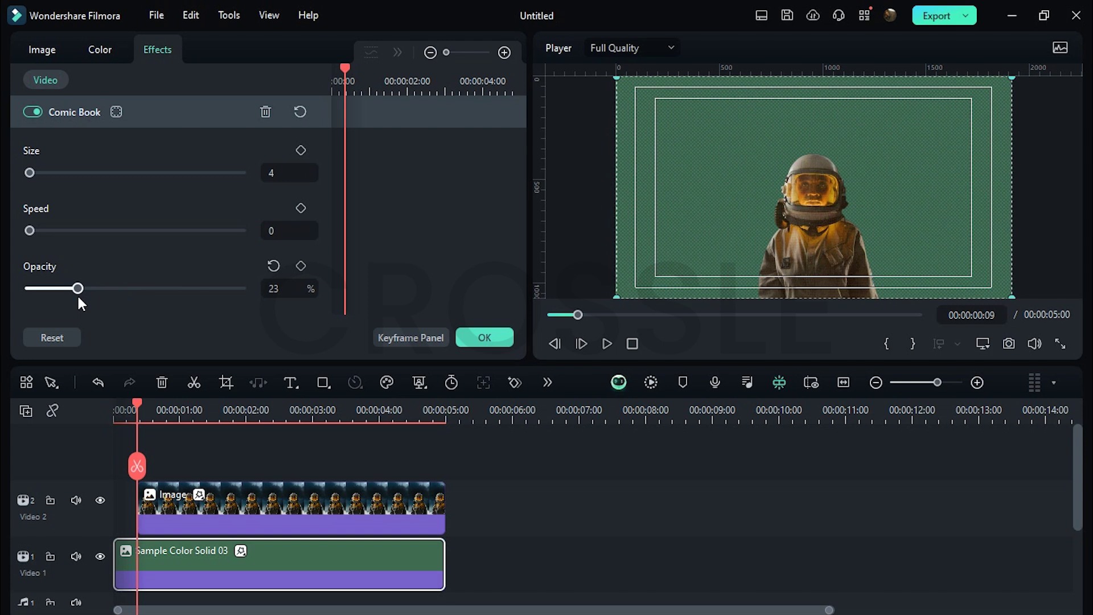
Apply the Human Border stroke from Body Effects to the astronaut cut-out
click(484, 338)
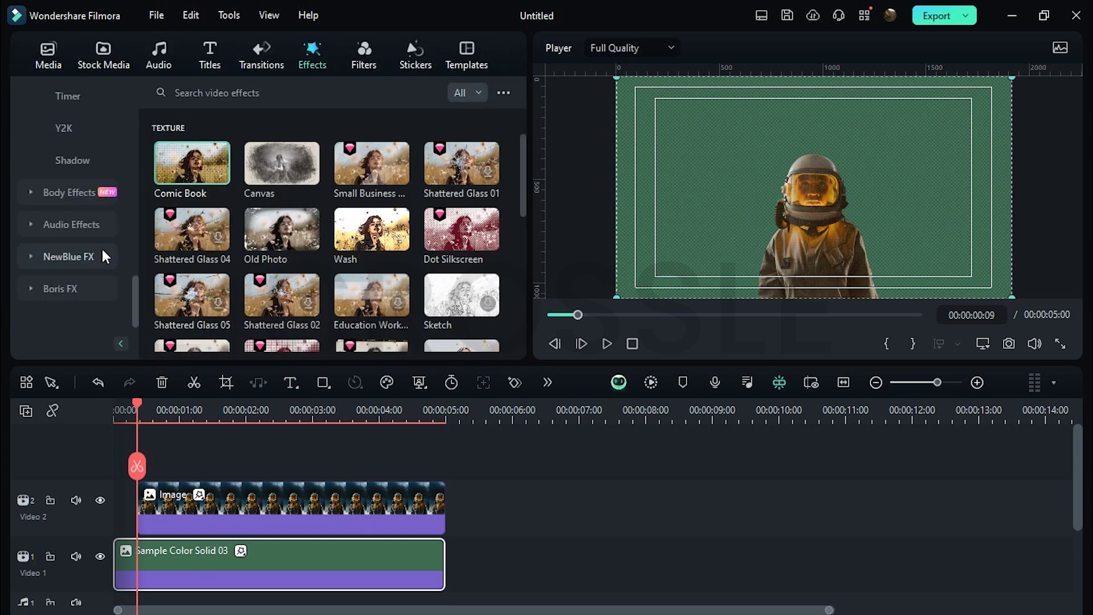
click(81, 193)
click(70, 259)
mouse_move(450, 182)
mouse_down()
mouse_move(331, 411)
mouse_move(234, 496)
mouse_up()
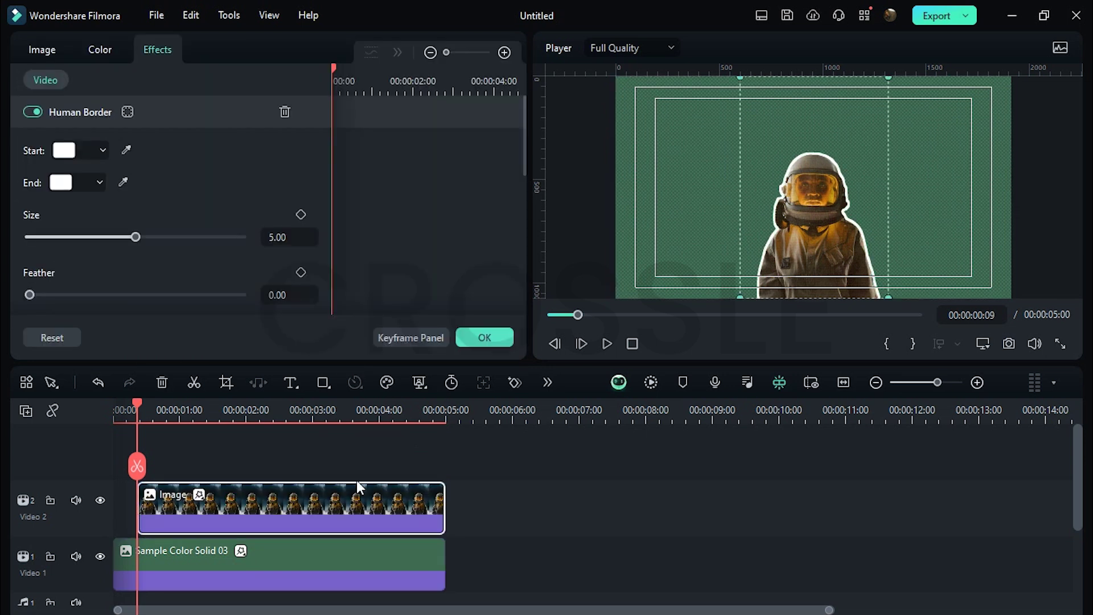
click(501, 338)
Draw an ellipse at the astronaut's lower right and fill it with the visor's orange
click(331, 389)
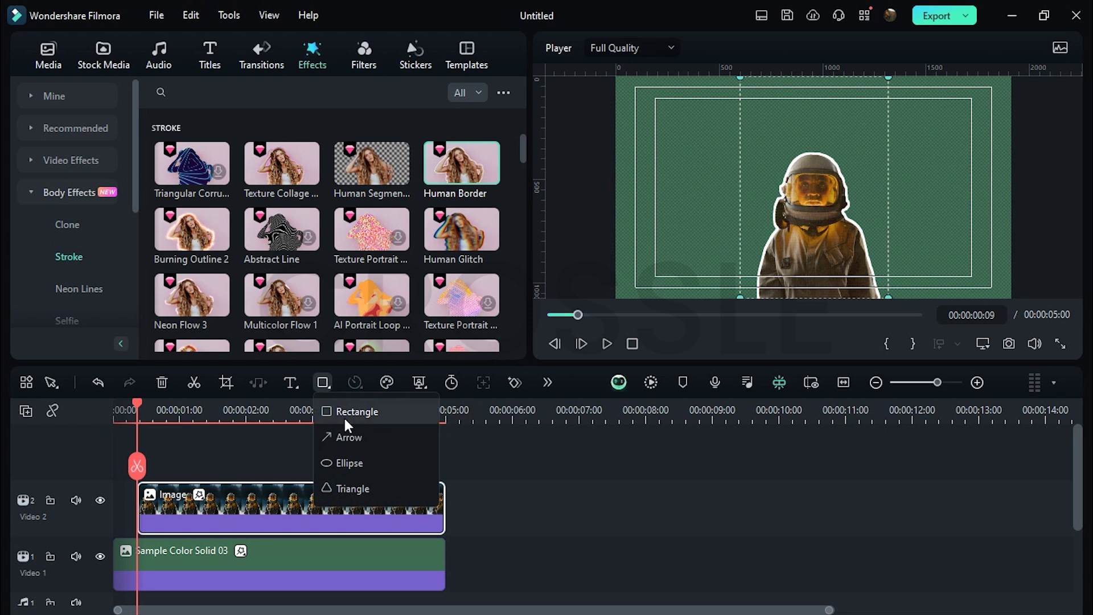
click(346, 460)
drag(826, 249, 879, 297)
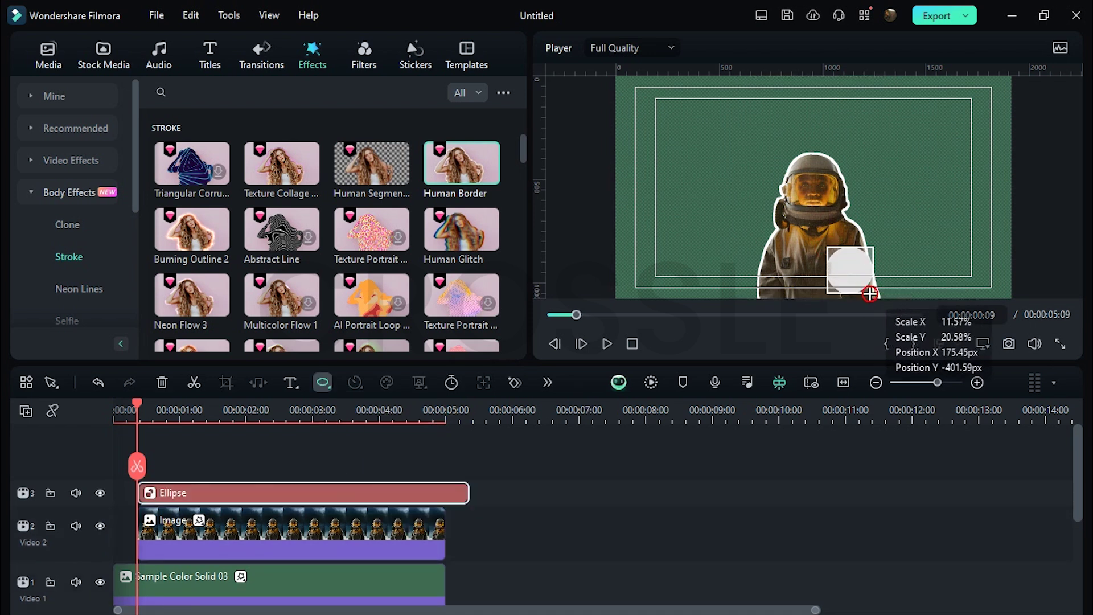
drag(881, 248, 890, 242)
drag(854, 273, 875, 278)
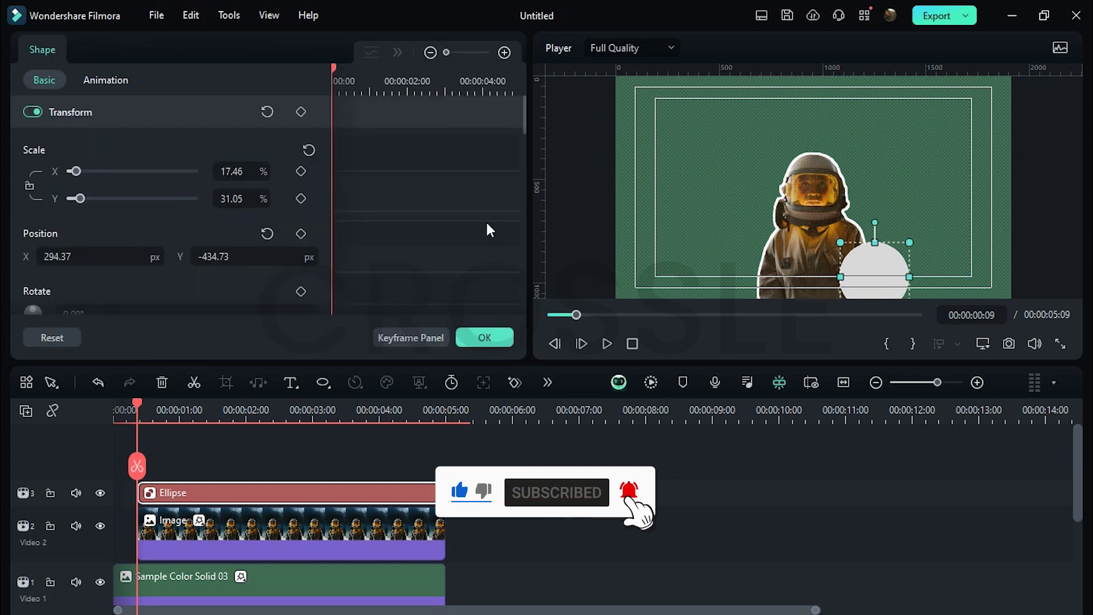
scroll(431, 183, down, 2)
scroll(432, 187, down, 3)
scroll(431, 186, down, 2)
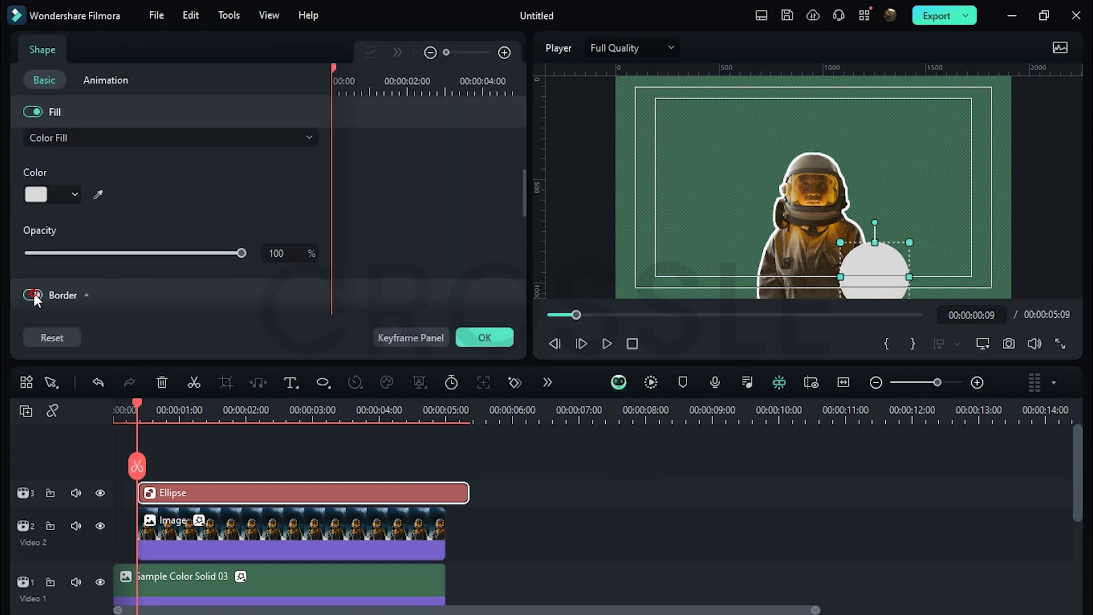
click(822, 203)
click(585, 342)
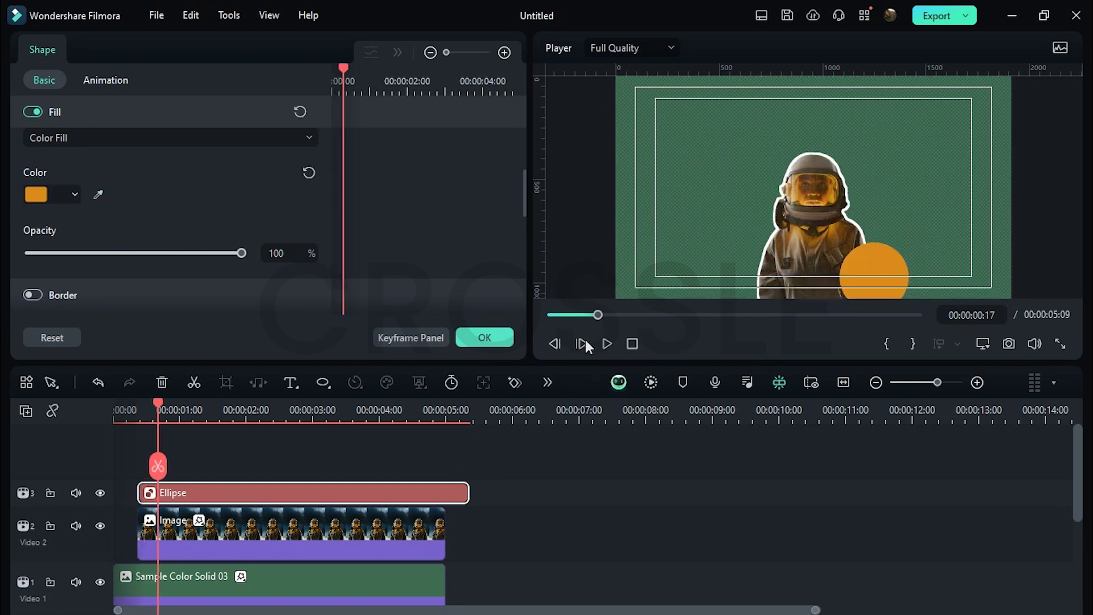
scroll(457, 254, up, 4)
scroll(440, 249, up, 3)
Keyframe the circle's scale from 0 at clip start to full size
click(303, 171)
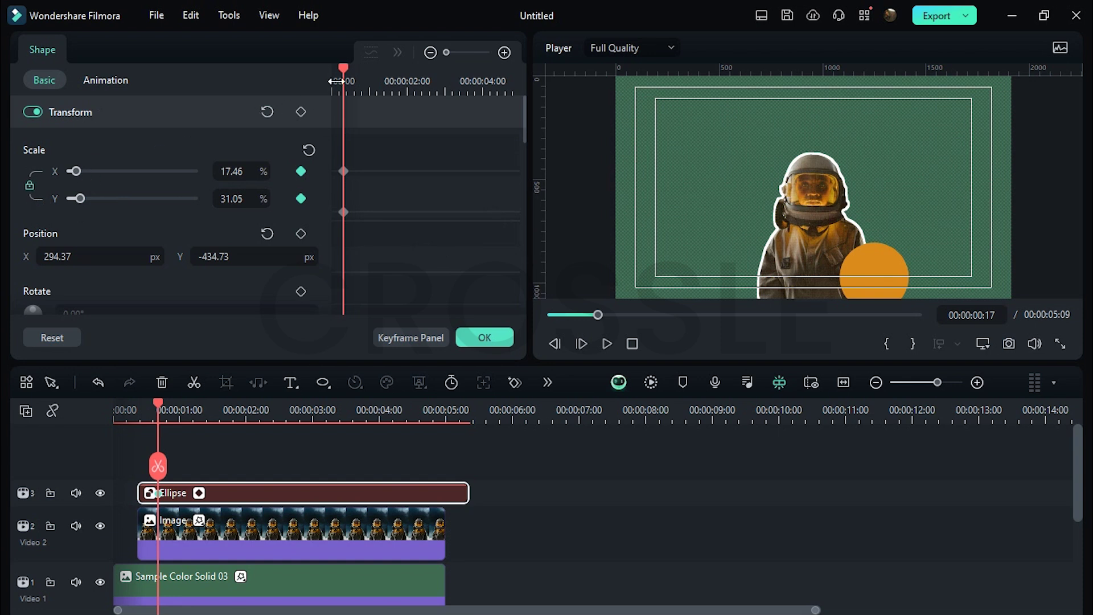
drag(344, 74, 323, 70)
click(244, 168)
text(0)
key(Return)
key(space)
key(space)
Set both scale keyframes to Ease in and return the playhead near the start
drag(390, 137, 334, 221)
right_click(344, 173)
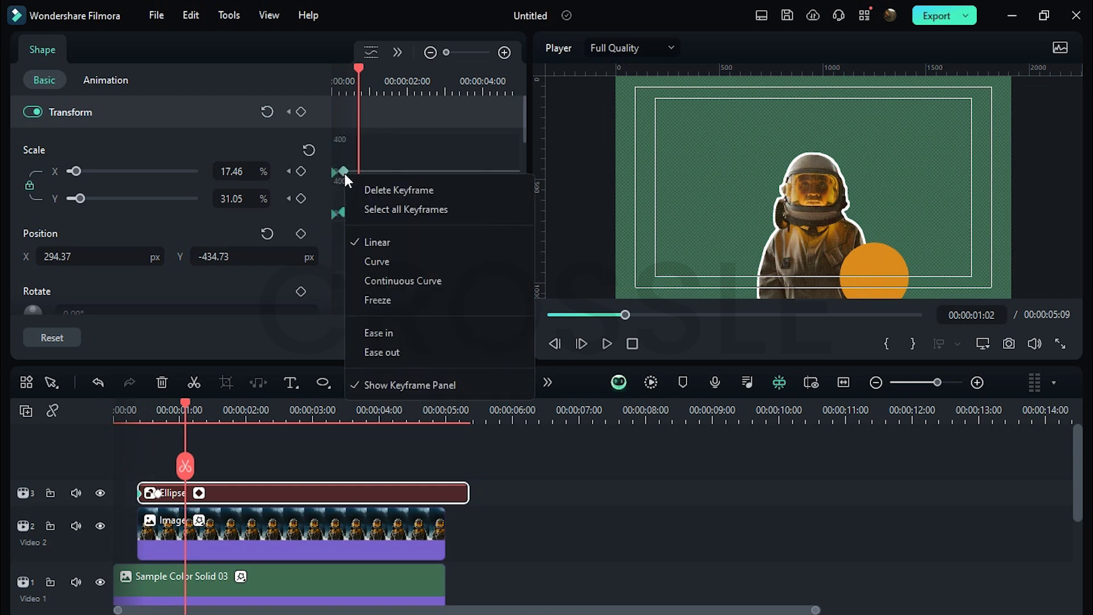
click(378, 332)
click(976, 383)
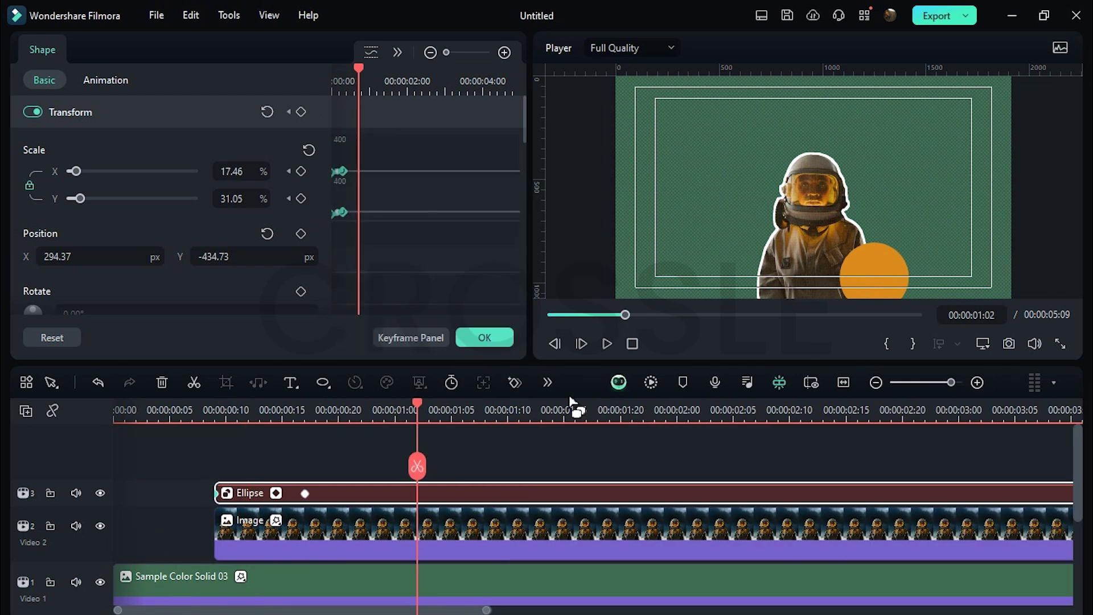
drag(313, 408, 218, 421)
Add scale and position keyframes to the astronaut and start it lower in the frame
click(282, 536)
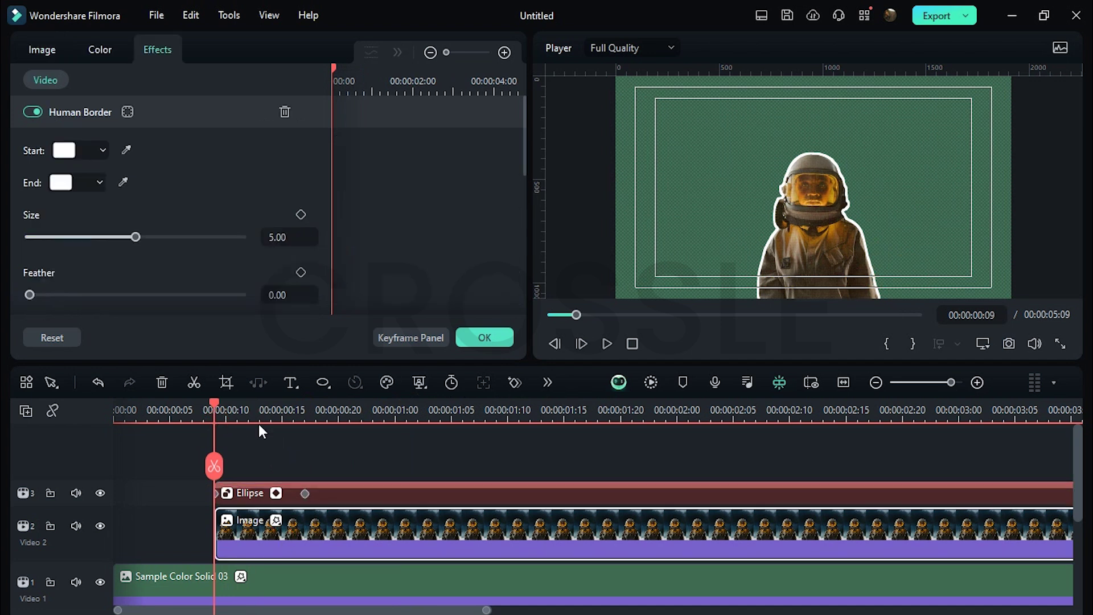
click(40, 48)
click(300, 171)
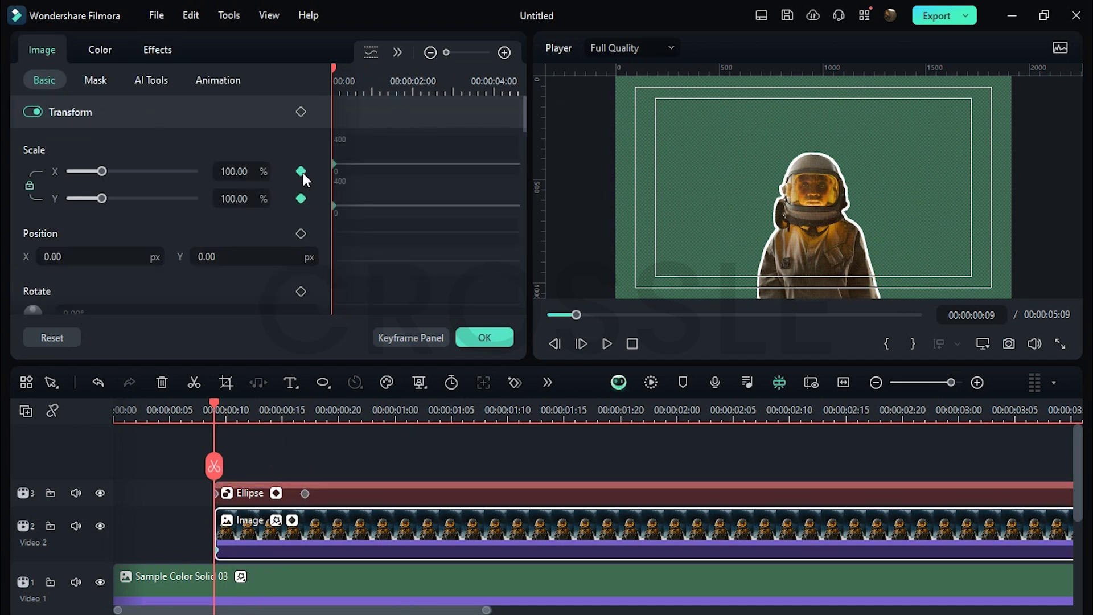
click(300, 233)
drag(293, 256, 287, 257)
At frame 17 reset position, set scale to 105%, ease in the keyframes and preview
click(307, 412)
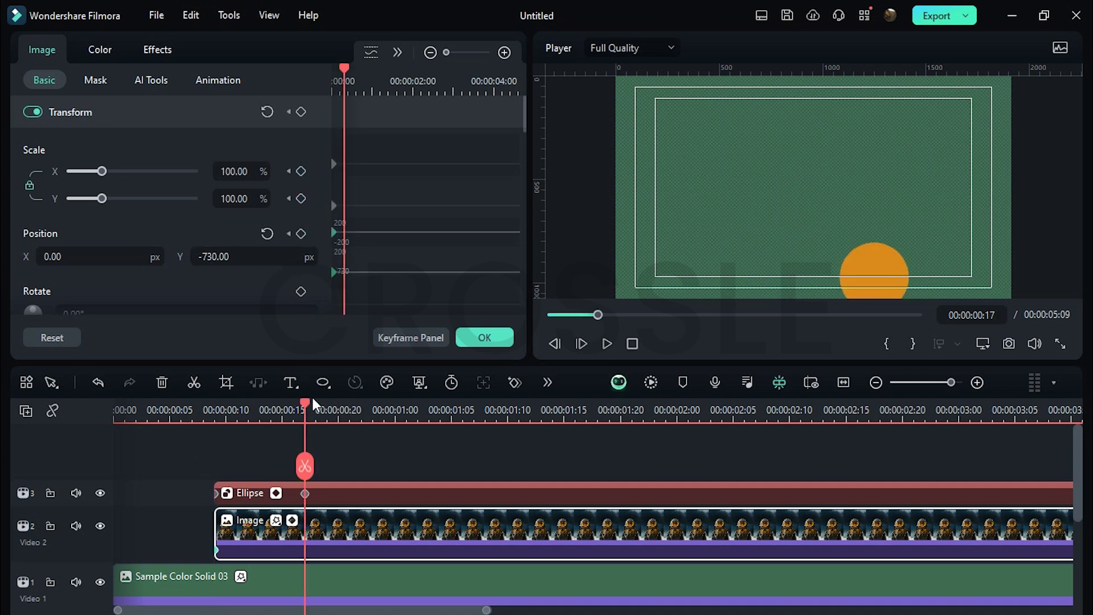
click(268, 235)
click(254, 174)
text(105)
key(Return)
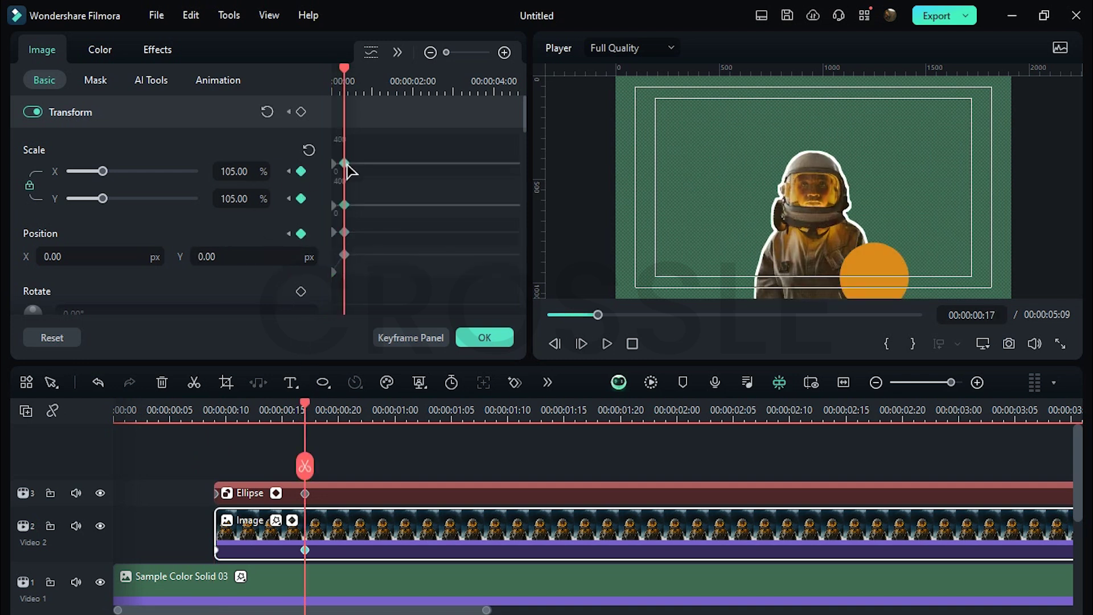
right_click(343, 255)
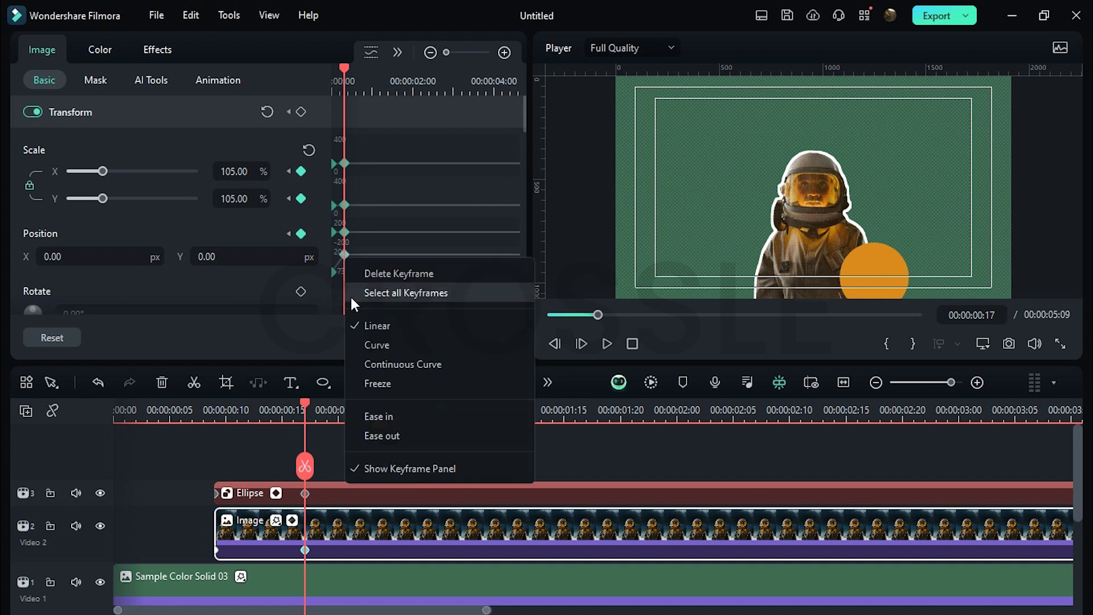
click(379, 416)
click(204, 411)
key(space)
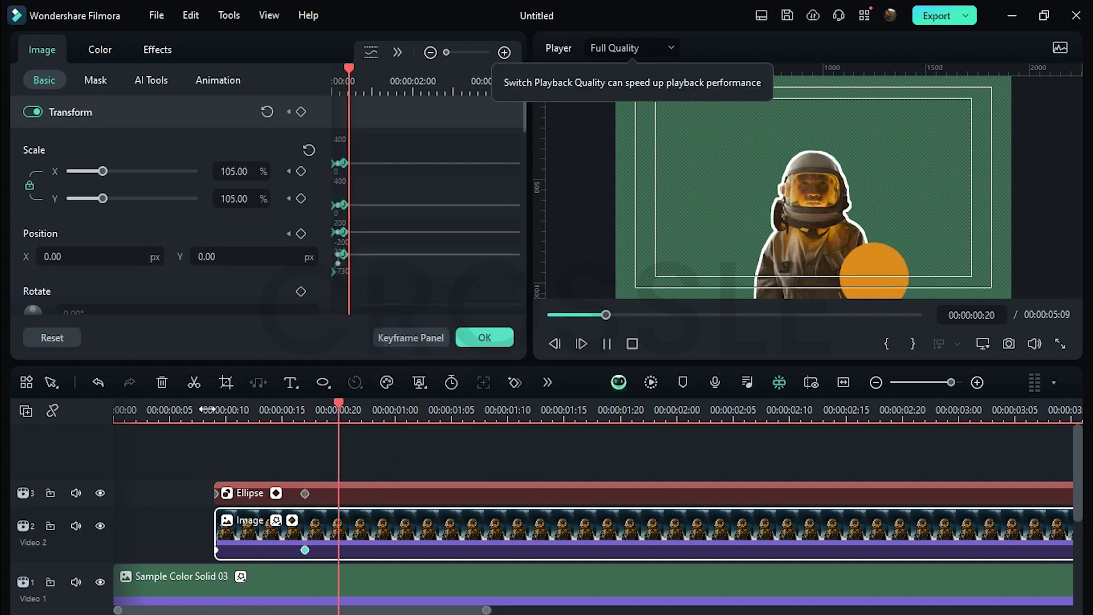
key(space)
Move the astronaut clip onto the track above the Ellipse
drag(328, 525, 330, 459)
drag(351, 533, 359, 510)
click(359, 511)
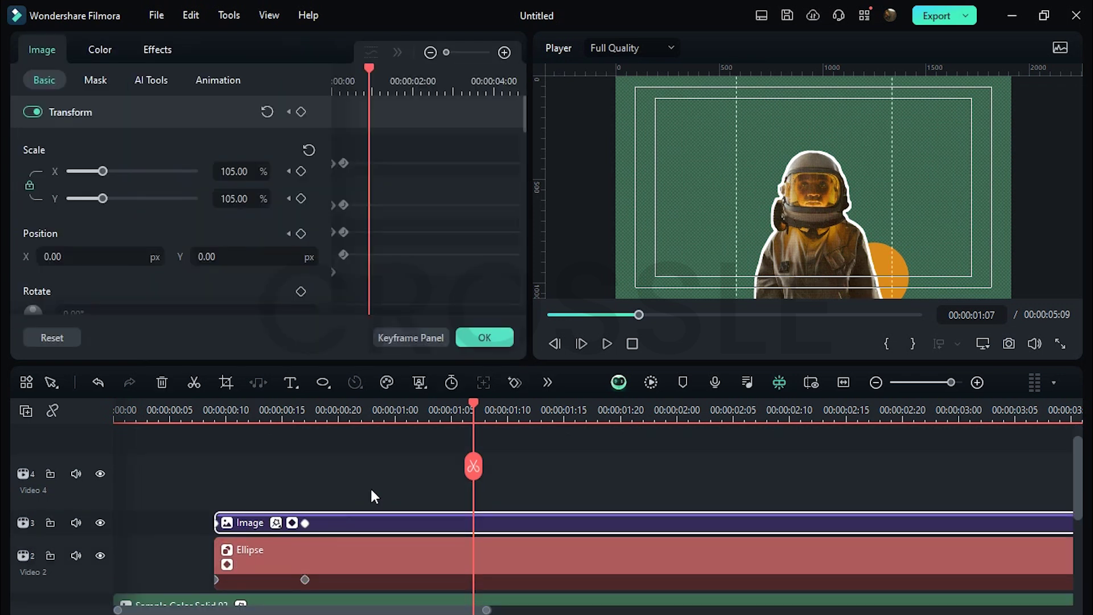
scroll(417, 250, down, 5)
scroll(417, 249, down, 5)
scroll(417, 250, down, 3)
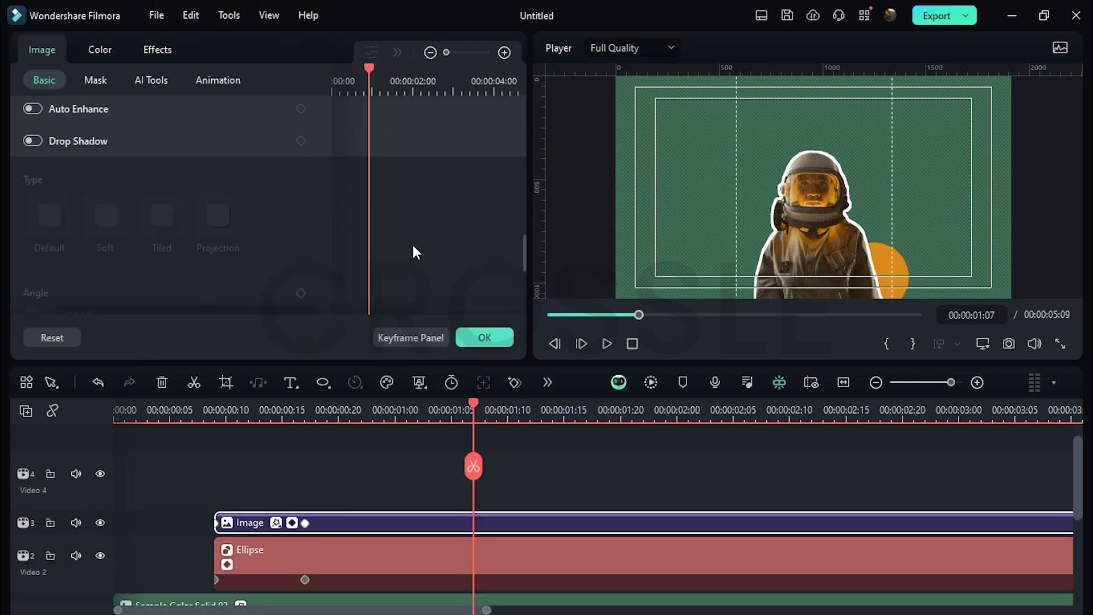
Give the astronaut a drop shadow with distance 6%, blur 8 and opacity 47%
click(34, 140)
scroll(129, 197, down, 5)
drag(49, 189, 41, 192)
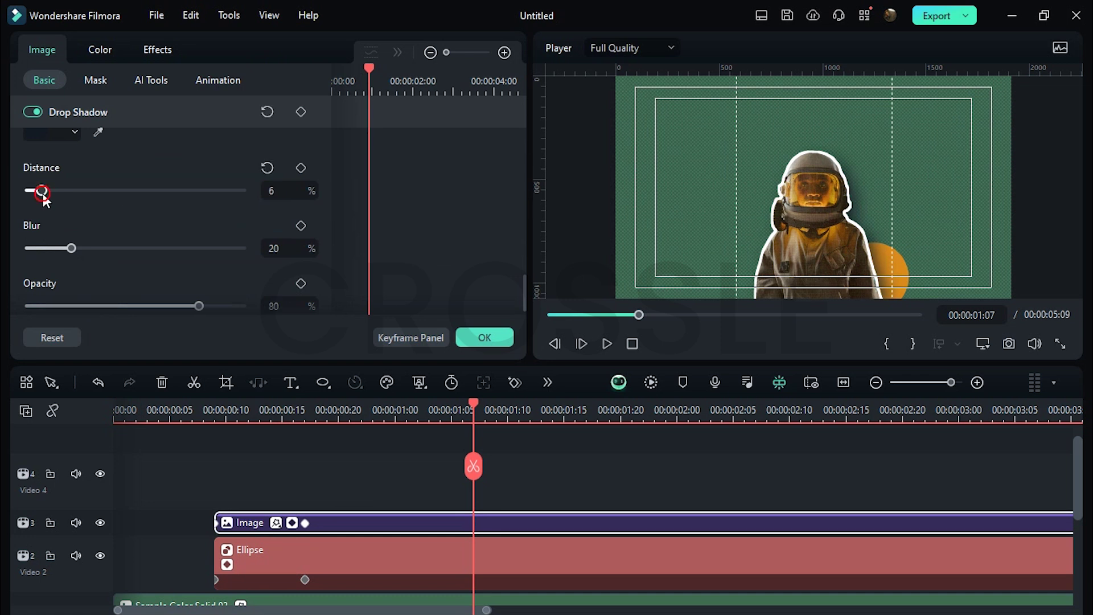
drag(70, 248, 46, 248)
drag(198, 305, 129, 306)
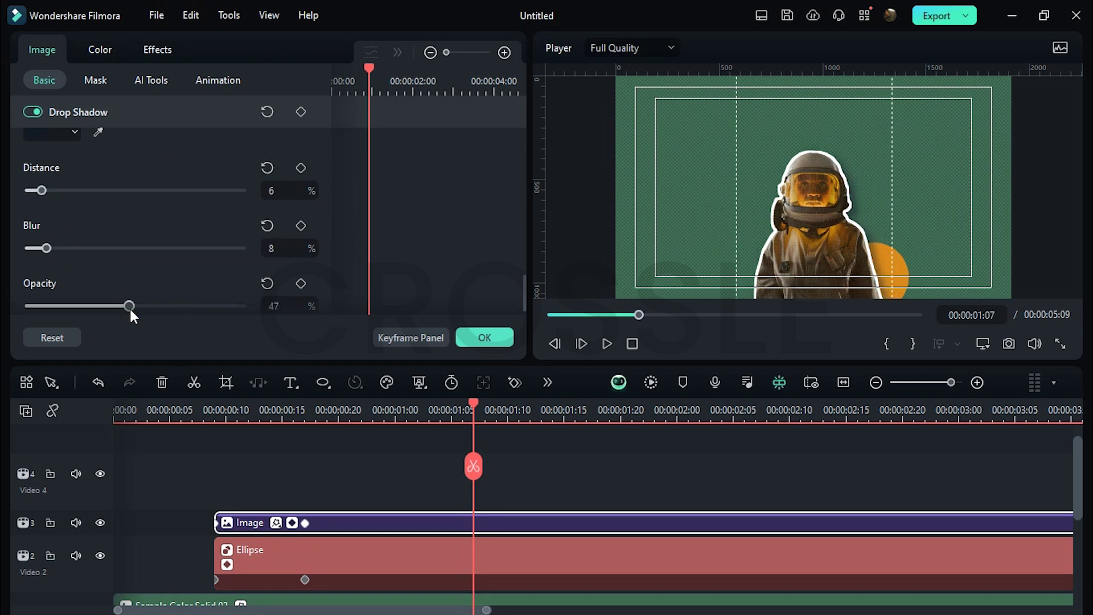
Add a Default Title to the timeline and enter its advanced editor
click(472, 342)
click(211, 51)
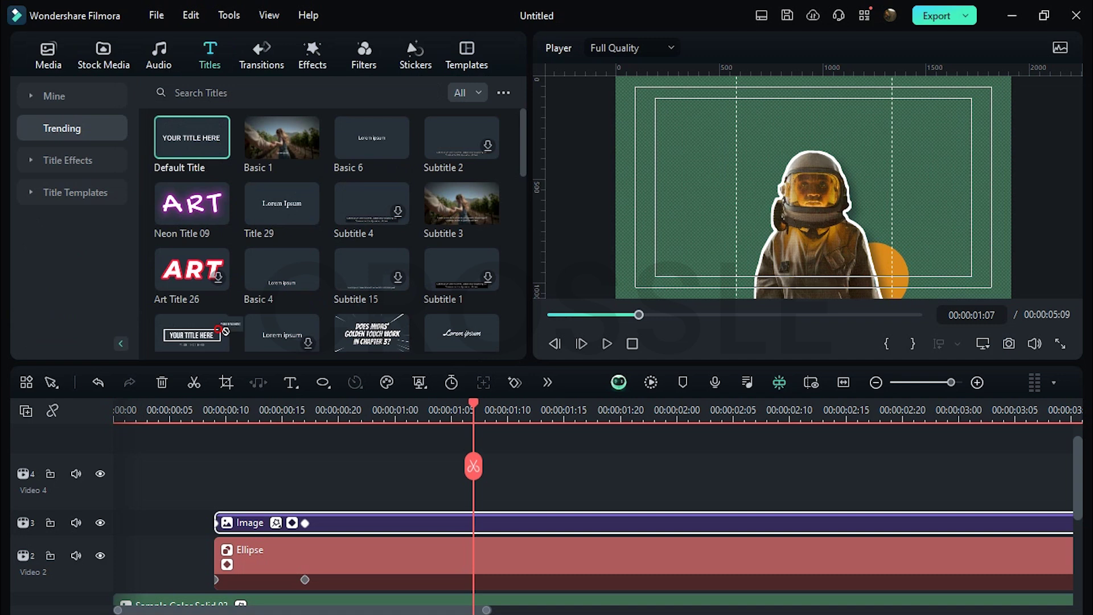
drag(223, 350, 222, 486)
click(437, 332)
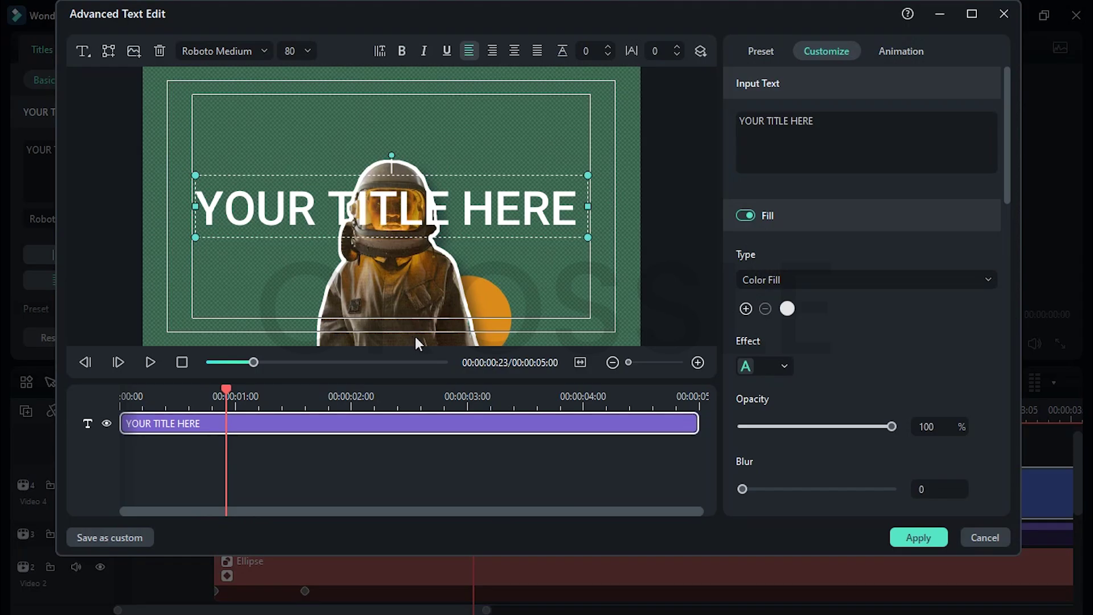
Set the text to ASTRONAUT in Montserrat Bold 65, centred, character spacing 2
click(828, 126)
key(BackSpace)
key(BackSpace)
key(BackSpace)
key(BackSpace)
key(BackSpace)
key(BackSpace)
text(ASTRONAUT)
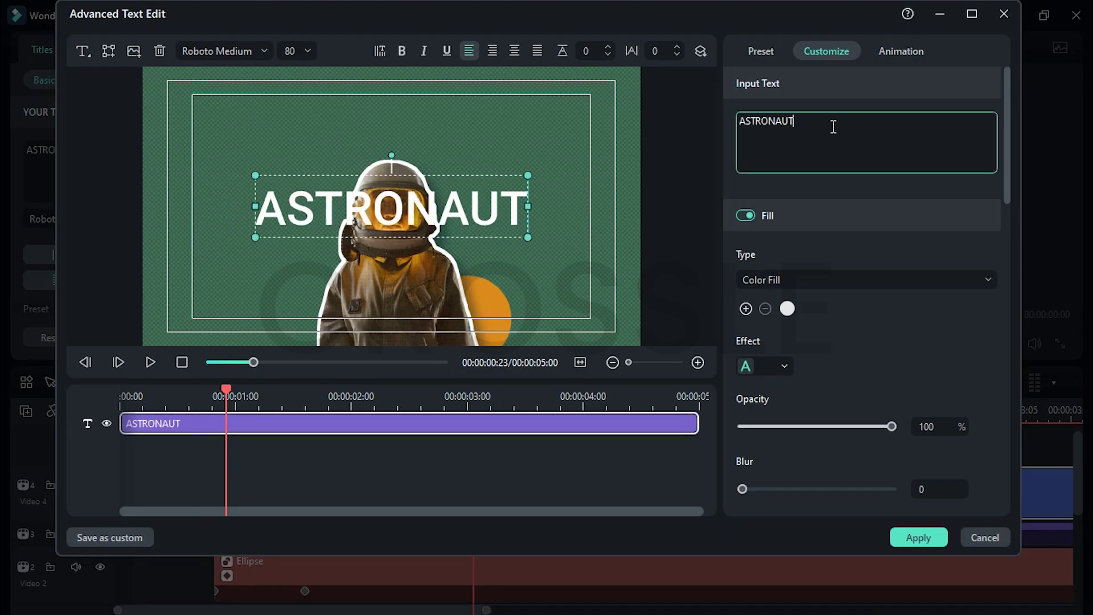
click(222, 50)
text(mont)
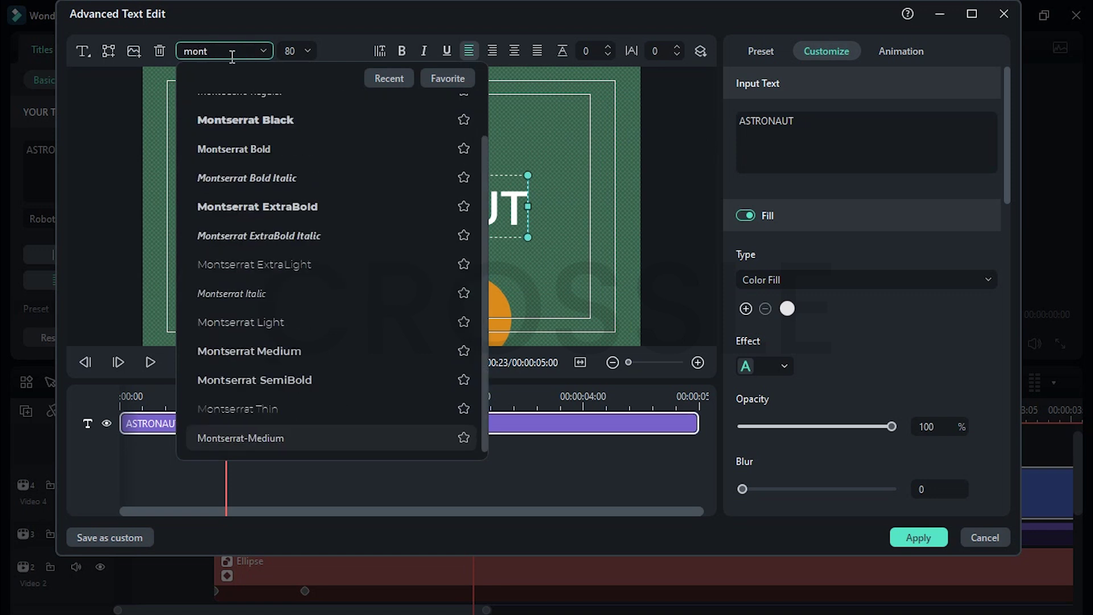
click(256, 146)
text(65)
key(Return)
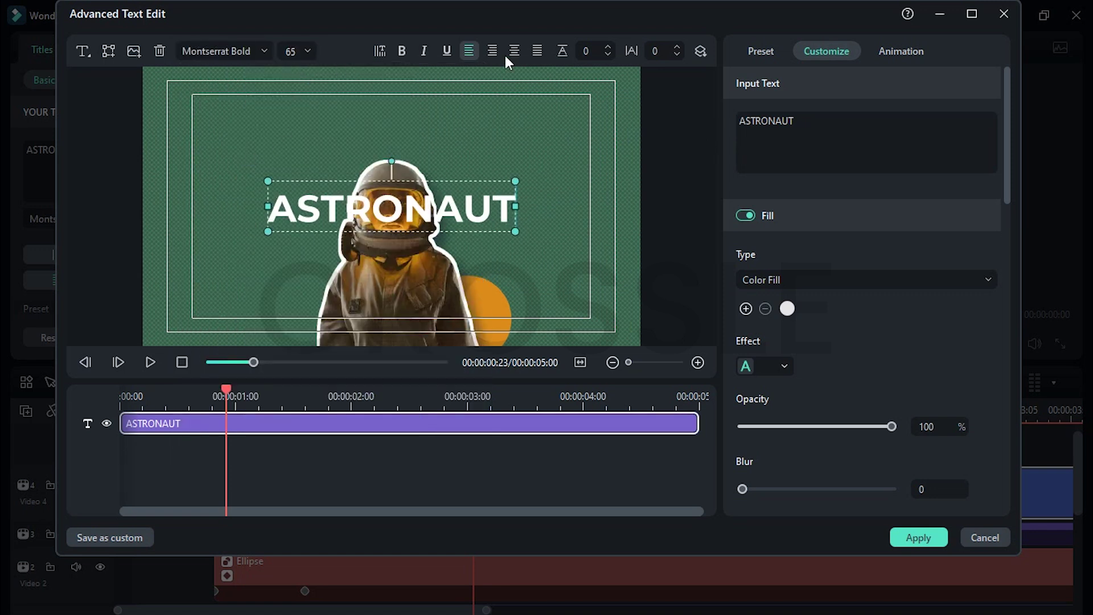
click(507, 53)
double_click(663, 51)
text(2)
key(Return)
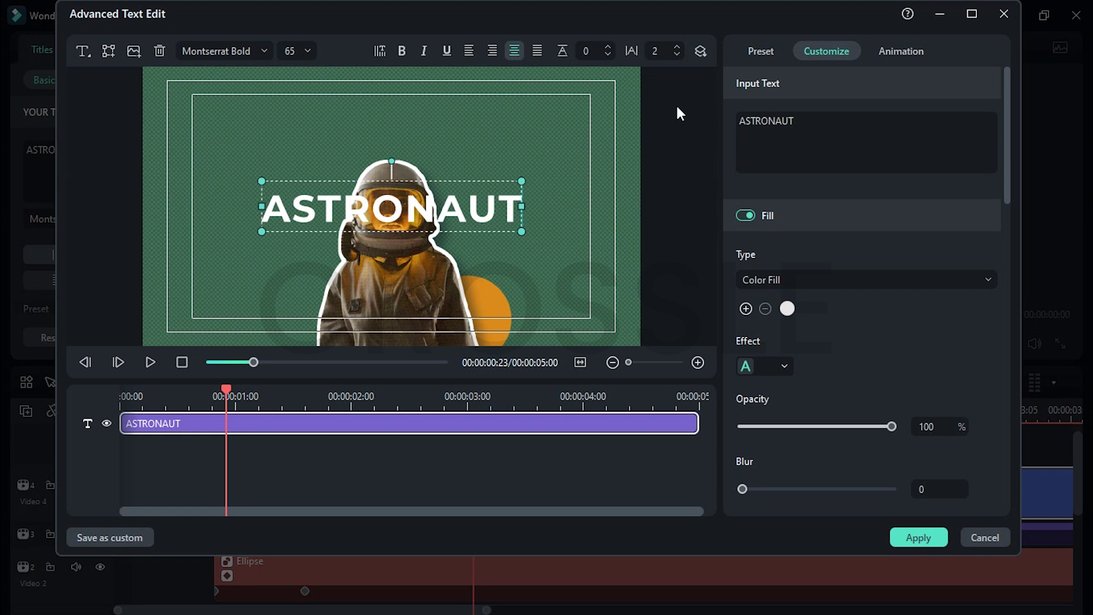
Make the title black with a subtle shadow at distance 2
click(787, 309)
click(798, 397)
scroll(793, 408, down, 5)
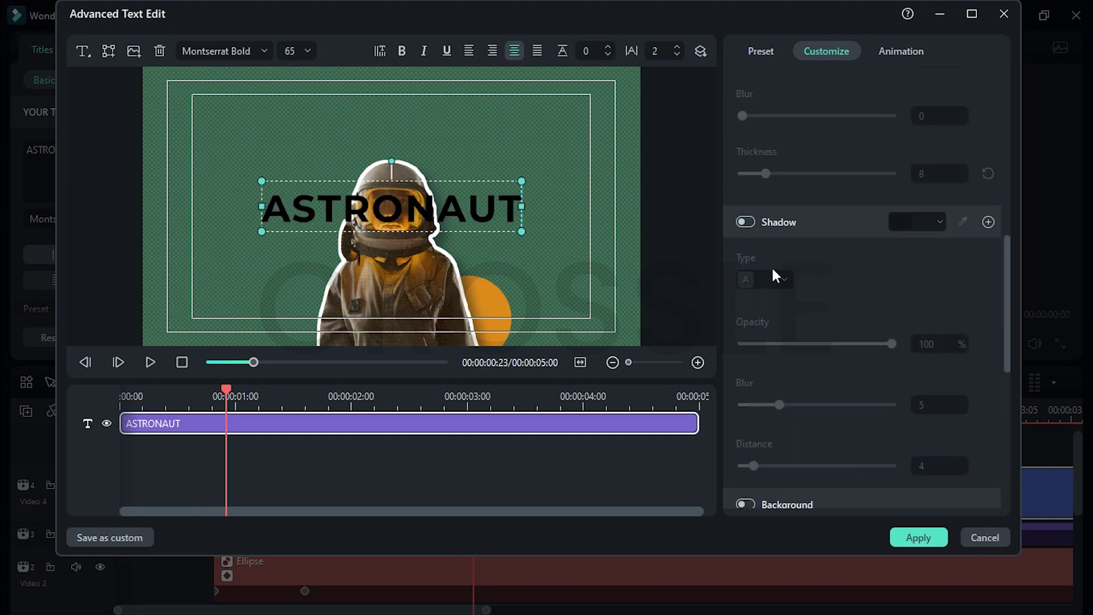
click(746, 222)
double_click(930, 341)
text(50)
key(Return)
double_click(936, 408)
double_click(930, 465)
text(2)
key(Return)
Move the title to the top of the frame and add a 0.60-second Appearing animation
drag(492, 229, 491, 130)
click(896, 54)
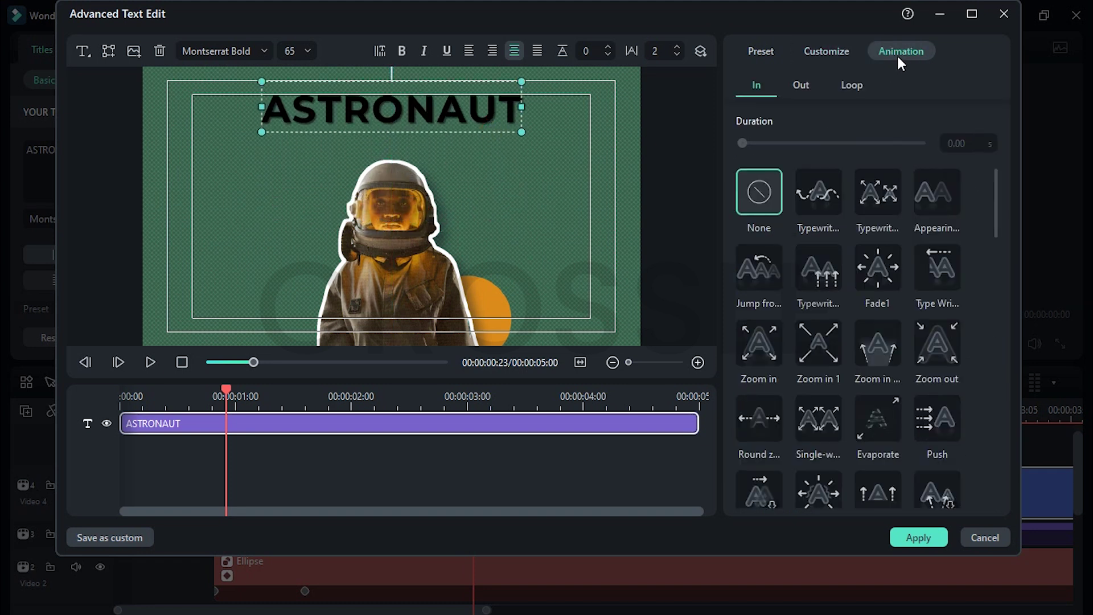
click(926, 191)
double_click(960, 144)
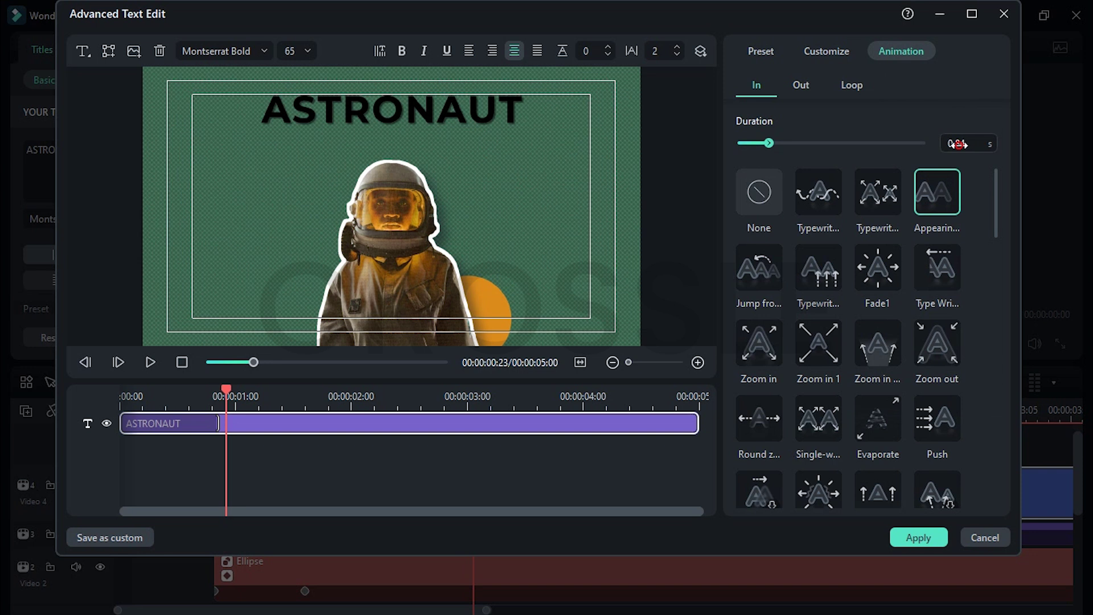
text(0)
Apply the title edits and duplicate the ASTRONAUT title onto track 5
click(913, 531)
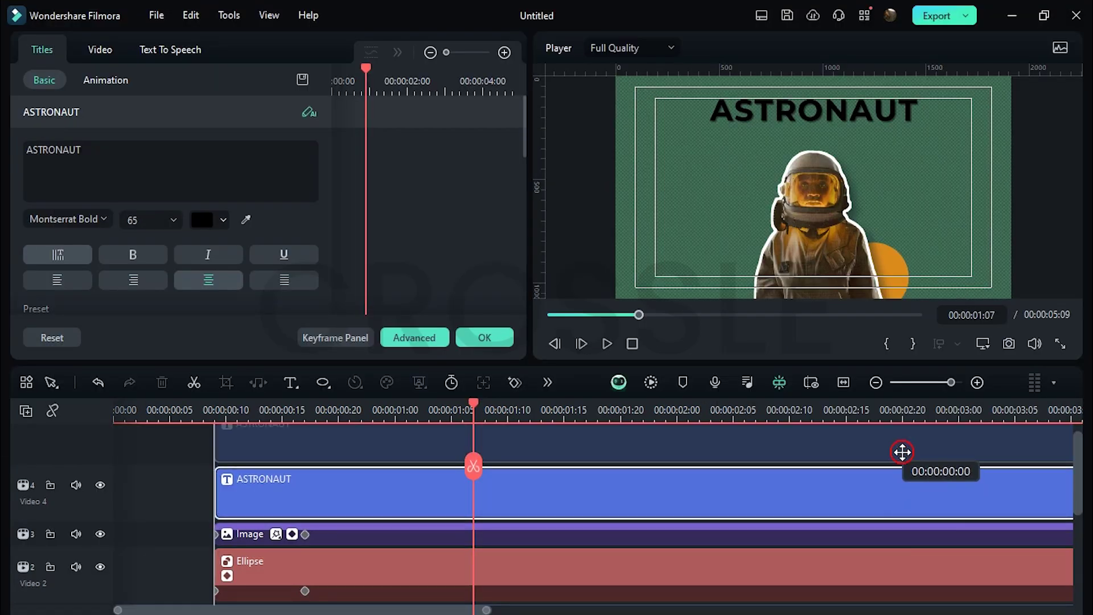
drag(902, 451, 901, 452)
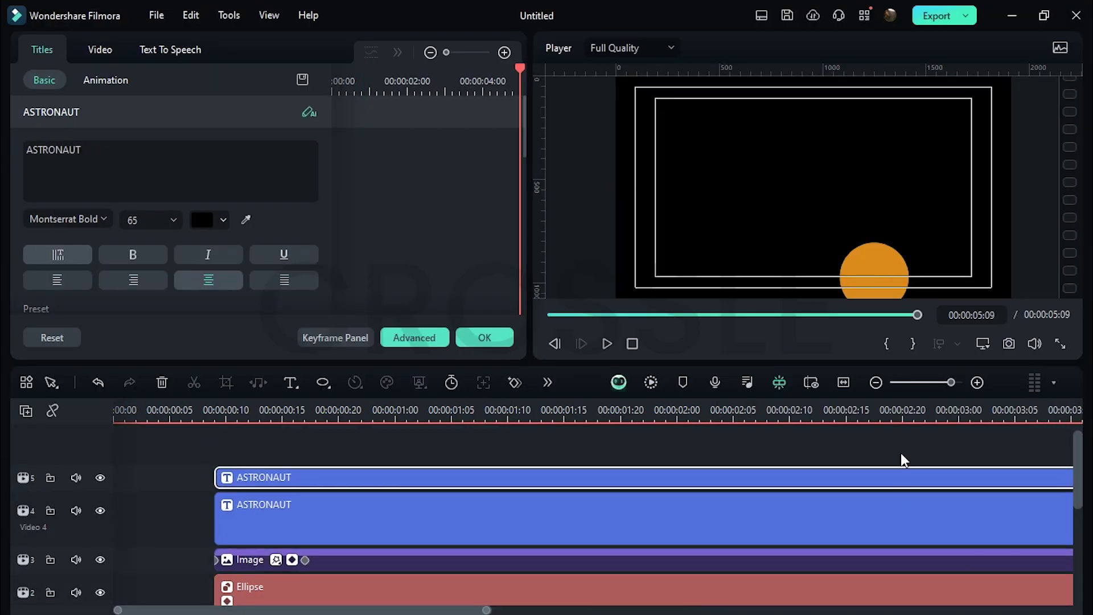
click(411, 340)
Insert a rectangle shape without text and fit it beneath the ASTRONAUT layer
click(109, 50)
click(155, 138)
click(745, 215)
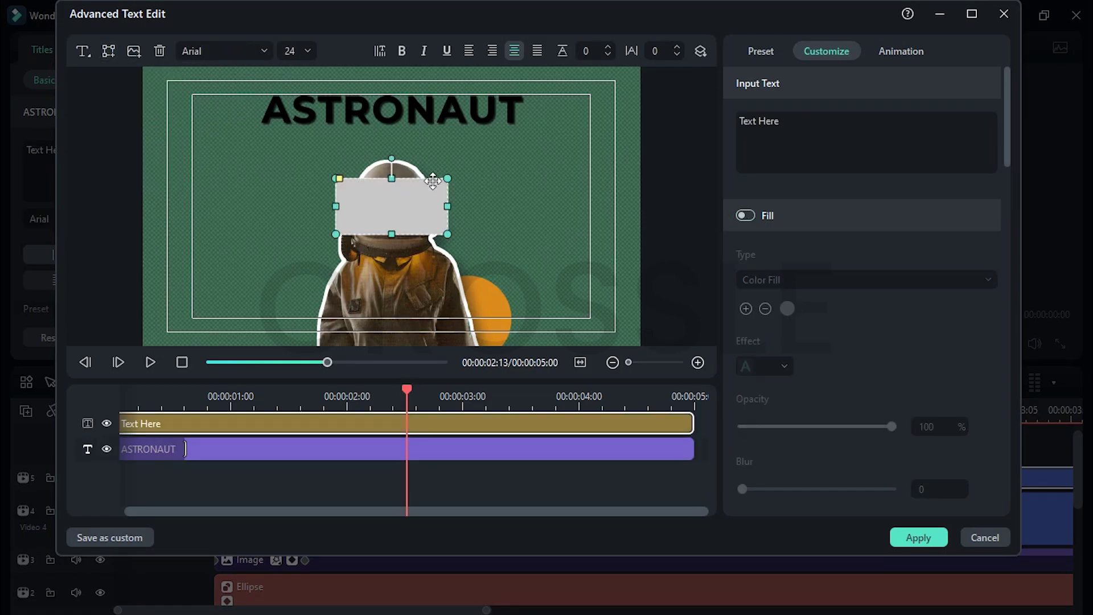
drag(305, 423, 306, 448)
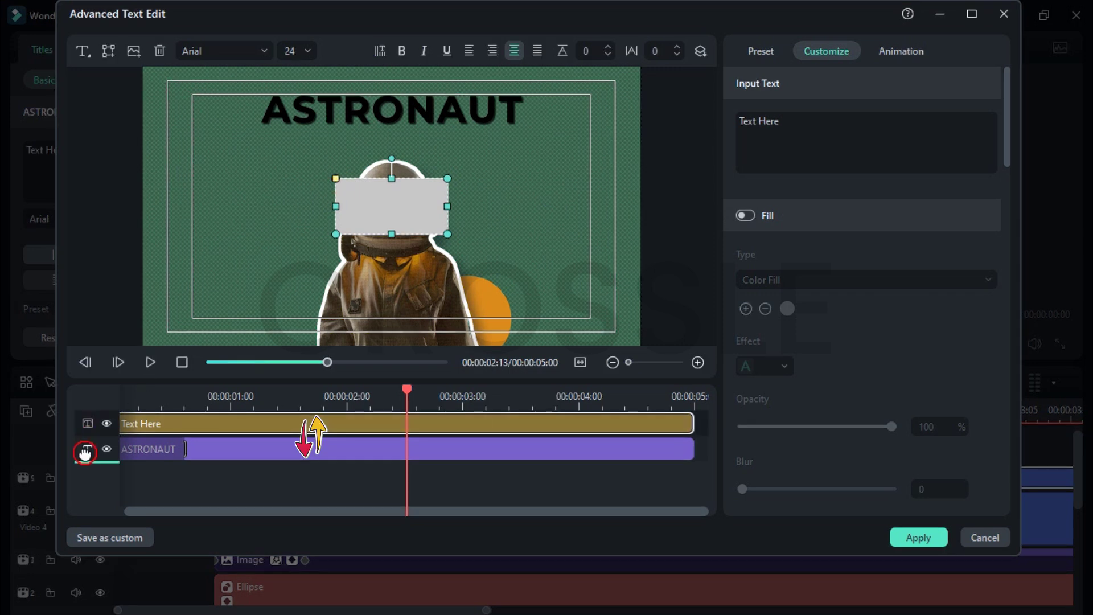
mouse_move(386, 216)
mouse_down()
mouse_move(302, 137)
mouse_move(535, 107)
mouse_up()
drag(244, 148, 251, 132)
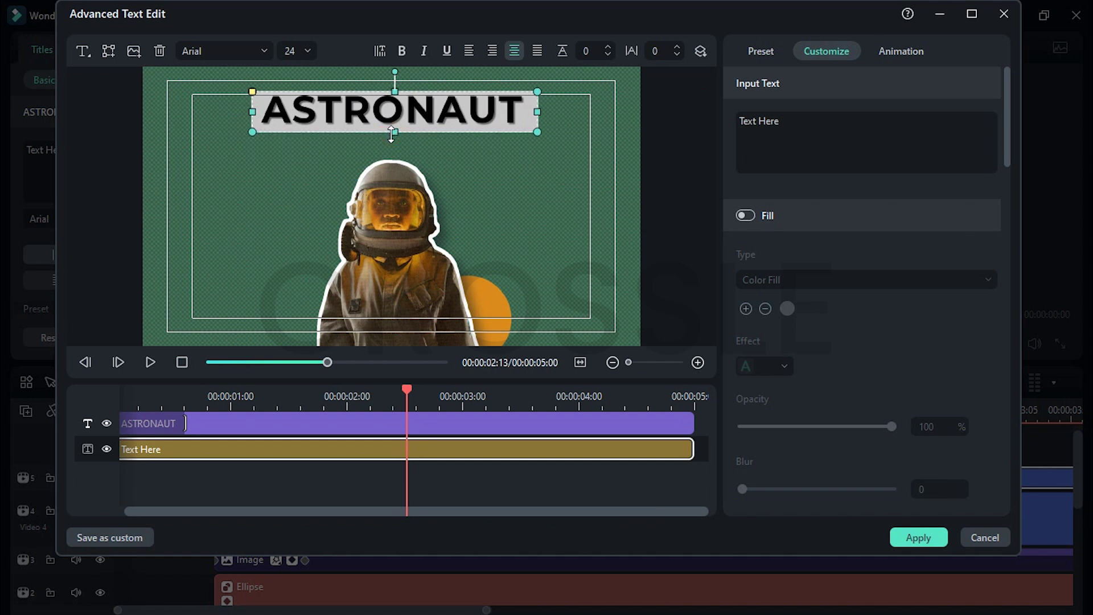
drag(537, 111, 533, 110)
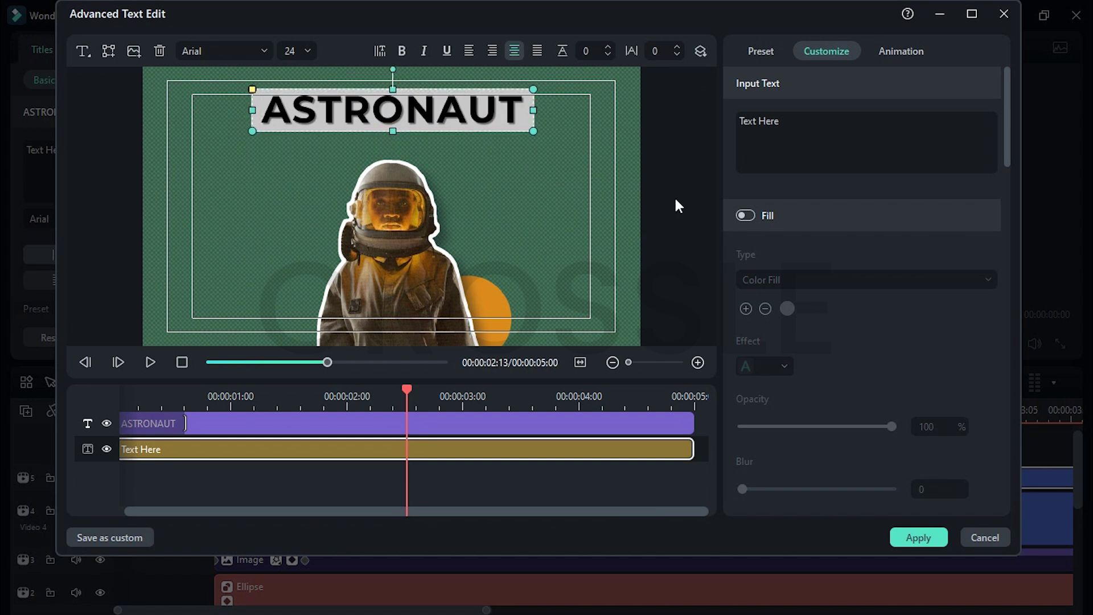
scroll(857, 322, down, 10)
Remove the rectangle's border and fill it white
click(745, 415)
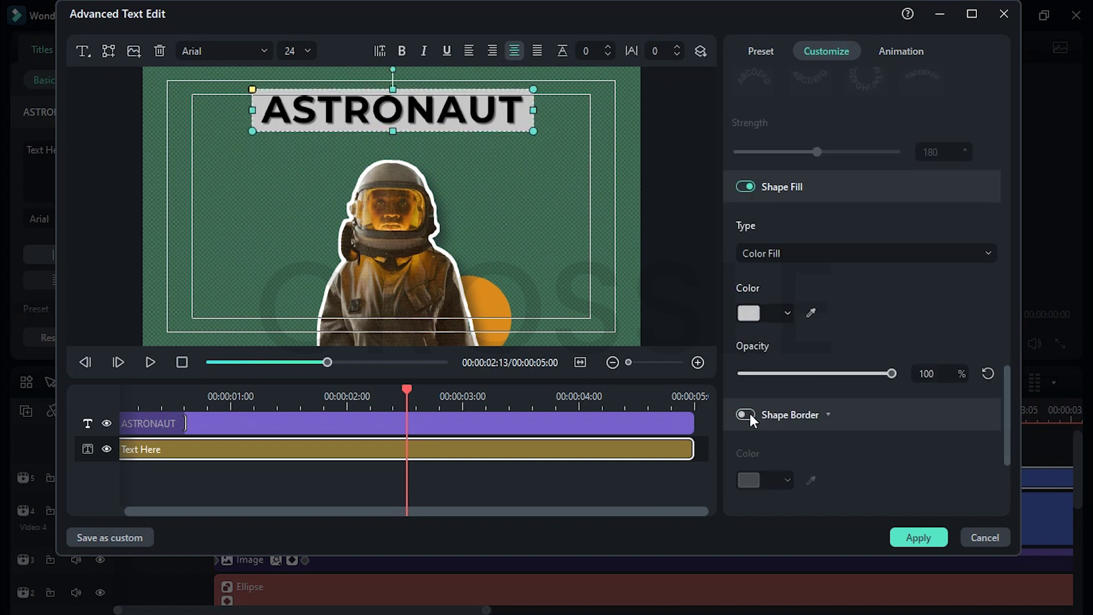
click(783, 314)
click(859, 425)
click(692, 422)
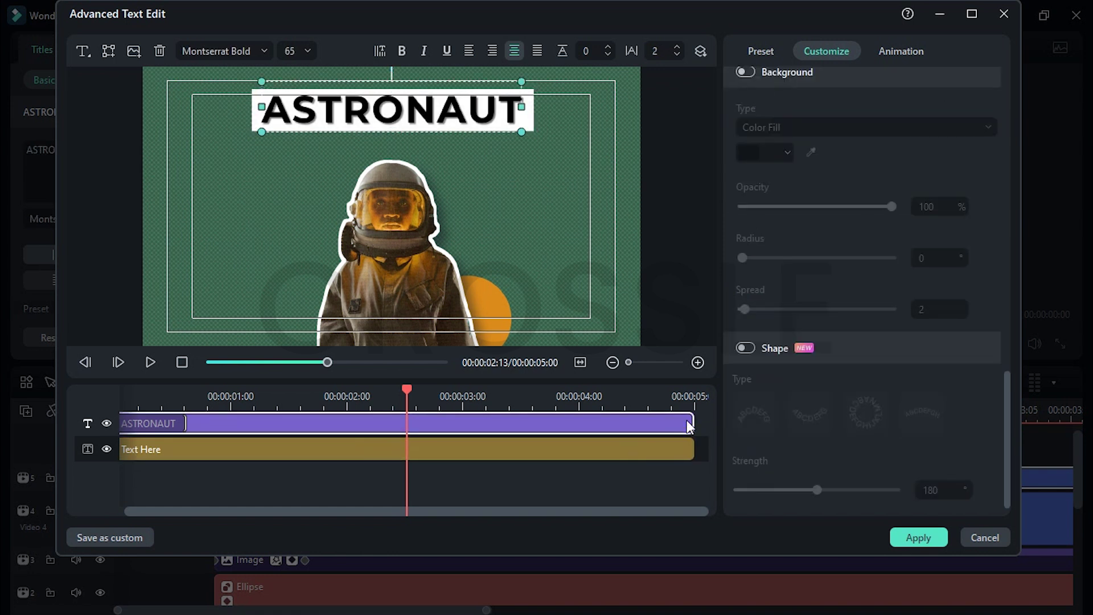
Finish the title edit, stack ASTRONAUT above the white bar, and open the bar's Compositing settings
key(Delete)
click(906, 534)
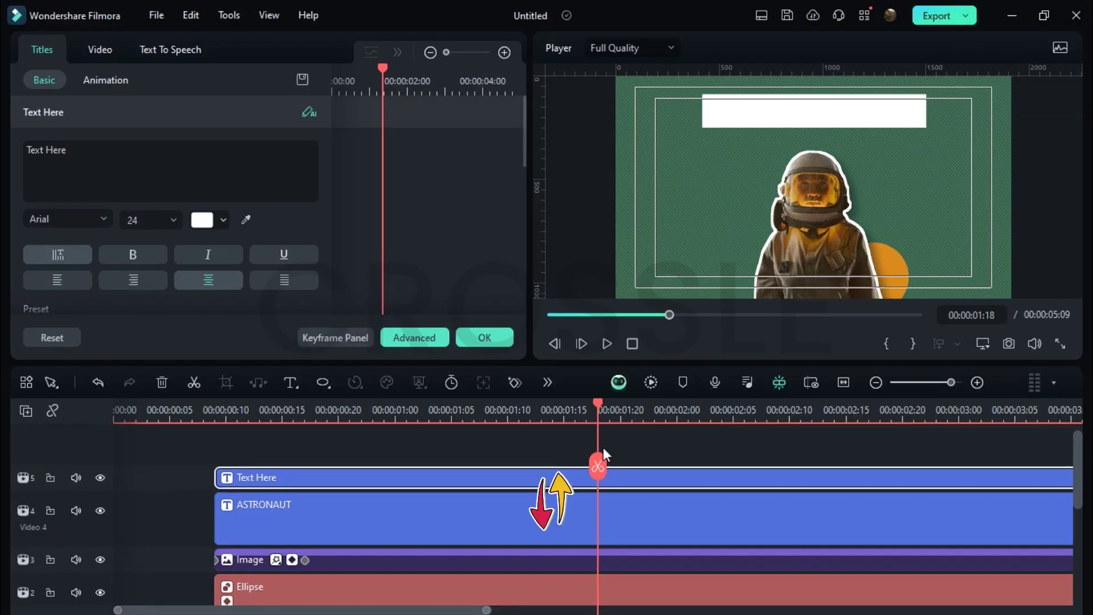
drag(610, 515, 610, 458)
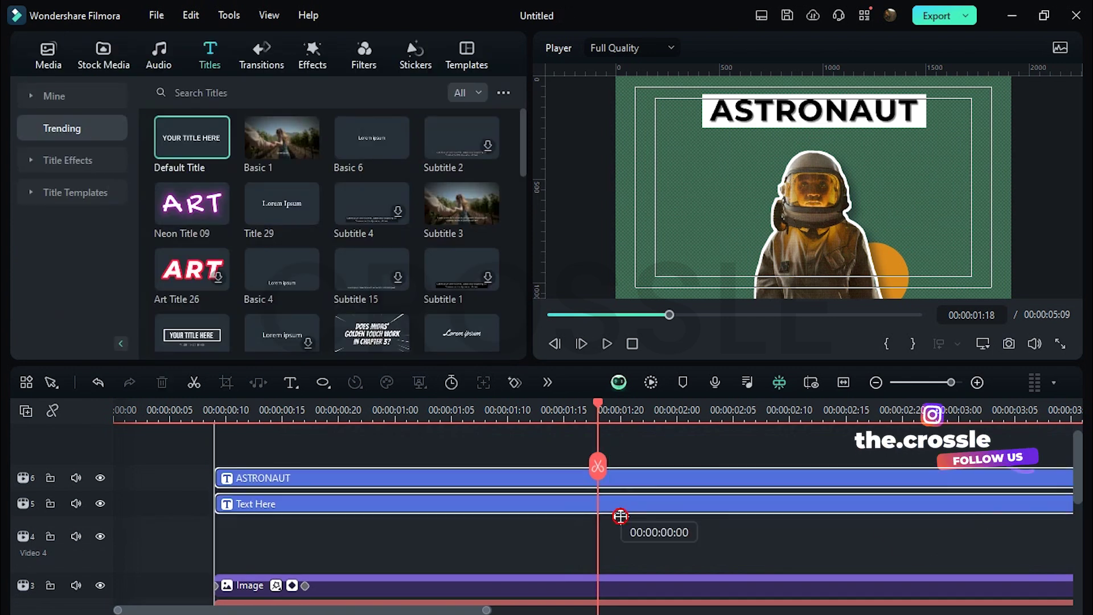
drag(621, 533, 622, 543)
click(214, 416)
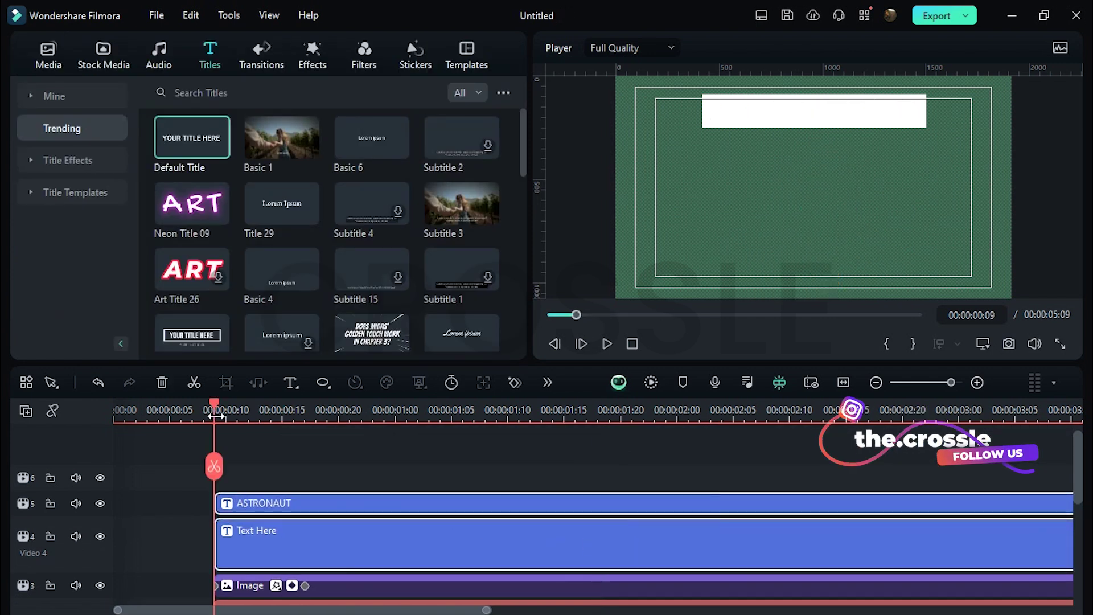
double_click(256, 540)
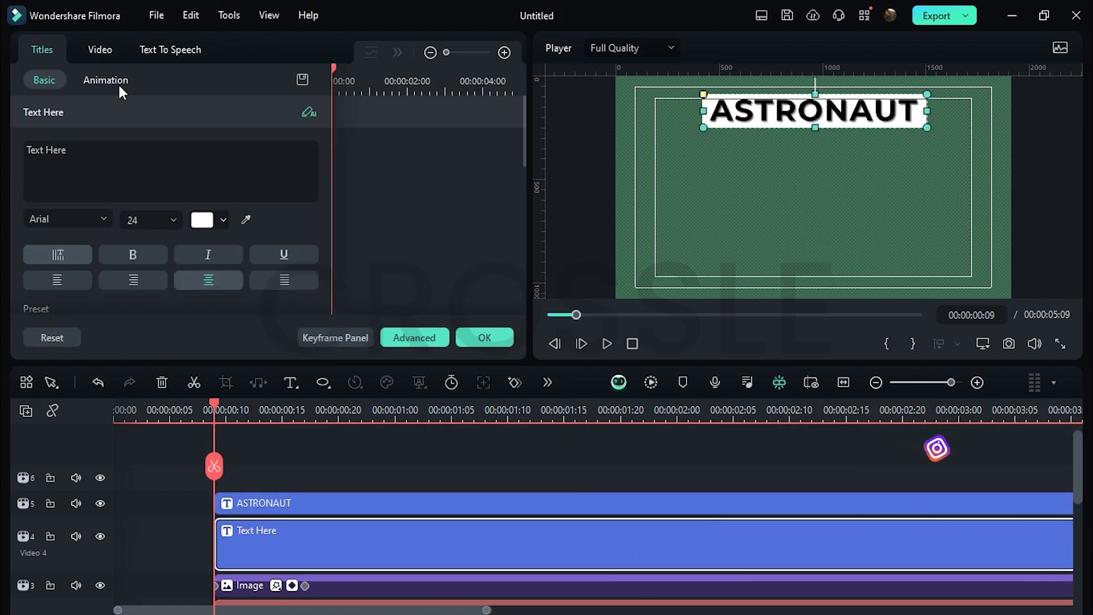
click(100, 50)
Keyframe the bar's opacity frame by frame starting at 25, then 80, 100, 50
click(301, 266)
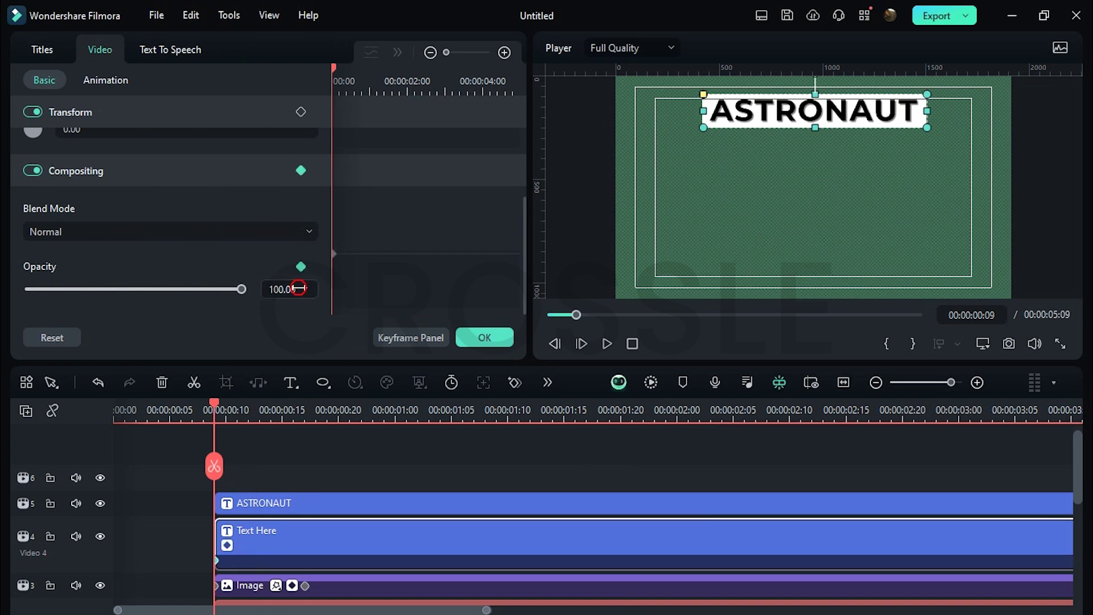
drag(293, 287, 299, 288)
key(Right)
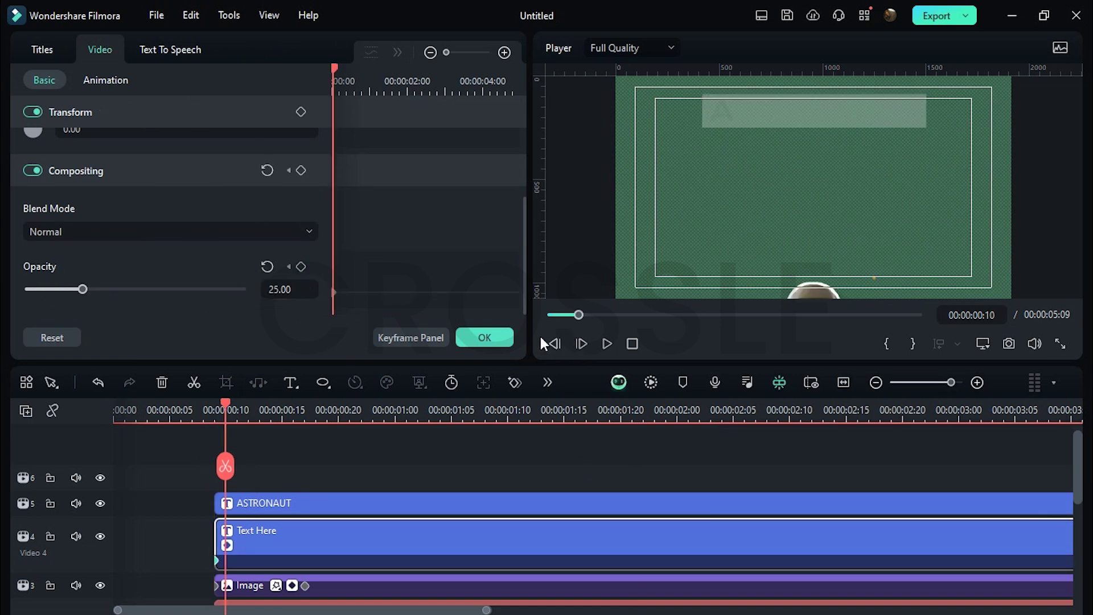
double_click(281, 288)
text(80)
key(Return)
click(580, 341)
double_click(280, 289)
text(100)
key(Return)
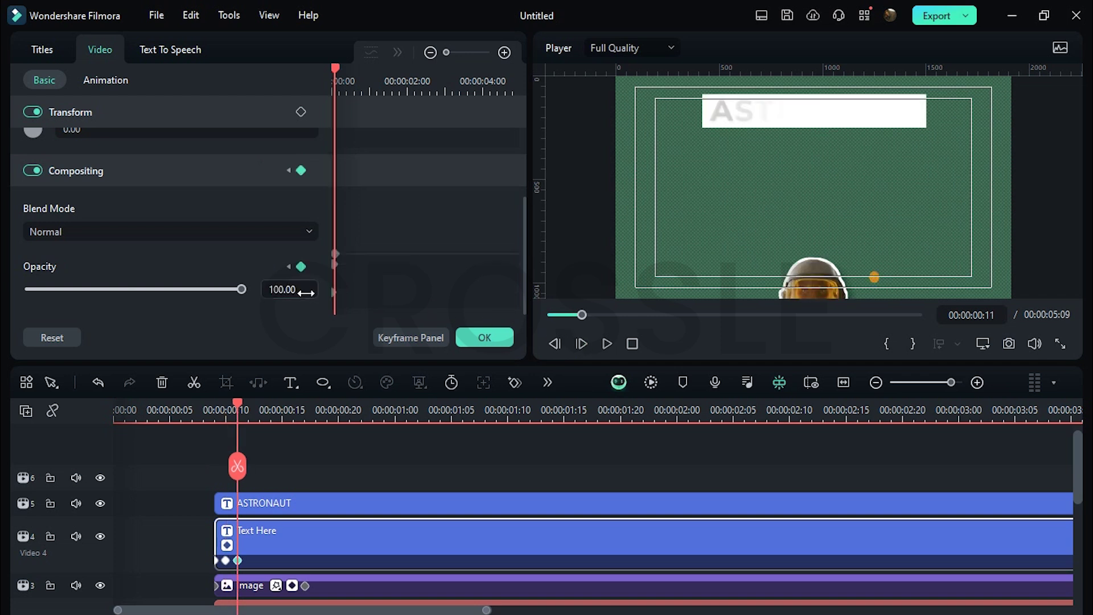
key(Right)
double_click(290, 289)
text(50)
key(Return)
Continue the per-frame opacity keyframes through 100, 60 and back to 100
click(580, 342)
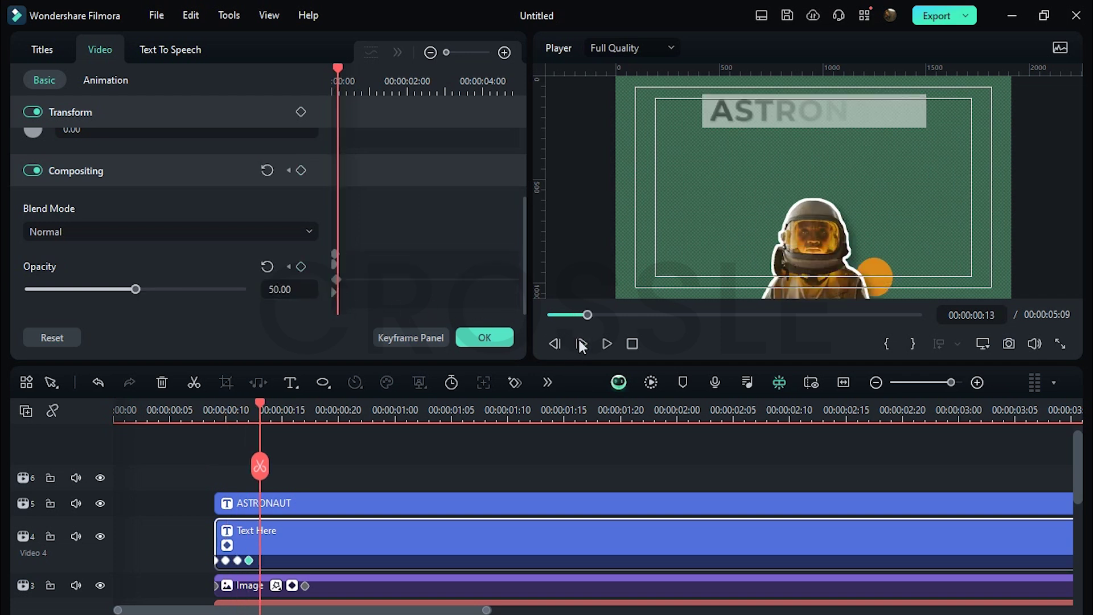
double_click(290, 290)
text(100)
key(Return)
key(Right)
double_click(280, 289)
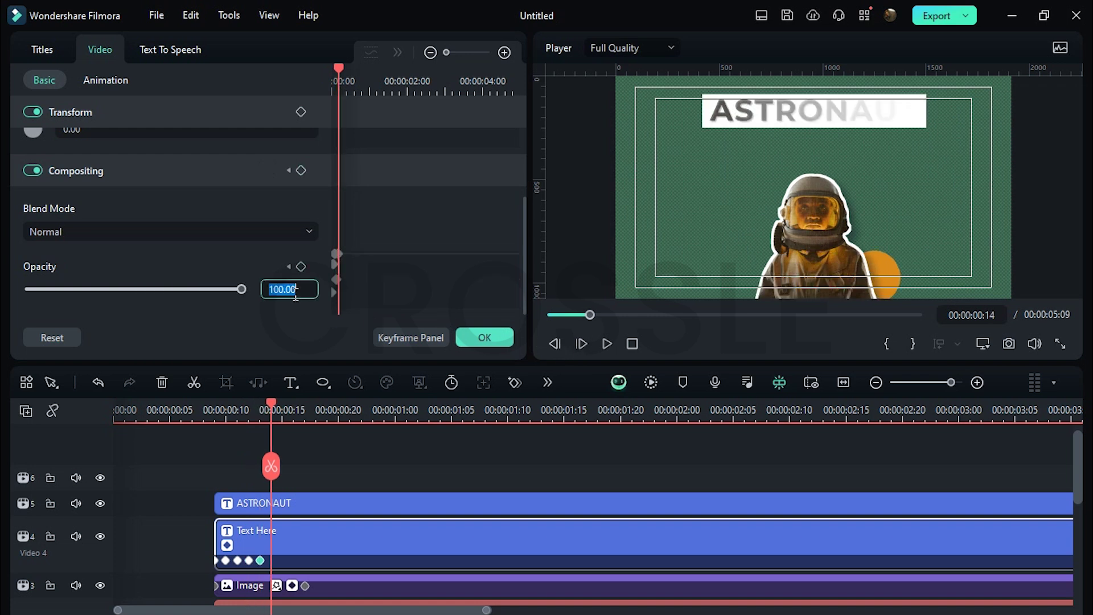
text(60)
key(Return)
click(580, 341)
double_click(291, 290)
text(100)
key(Return)
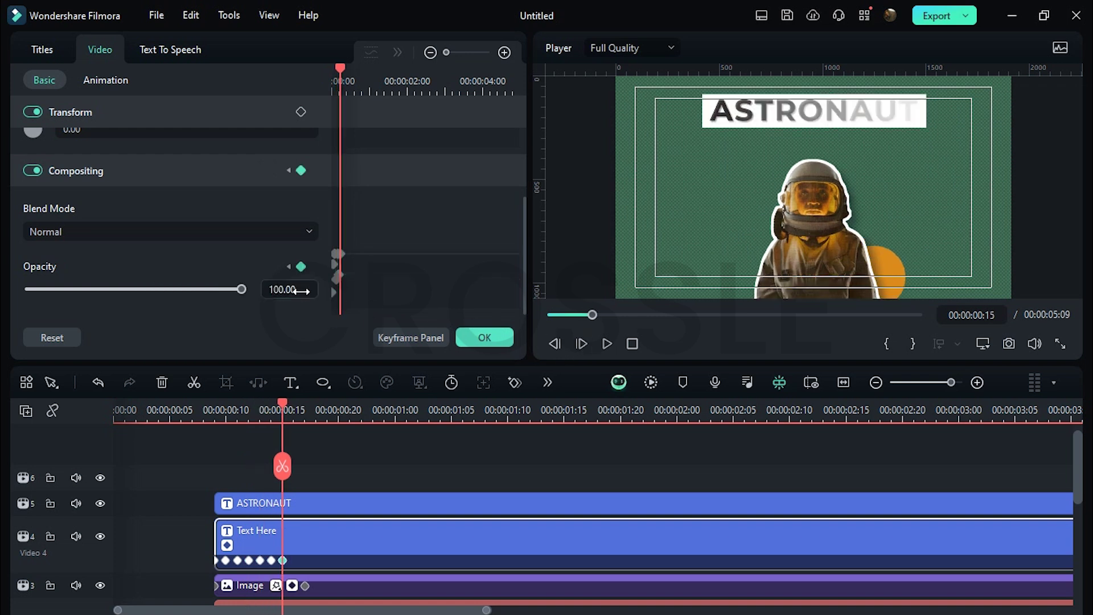
Set the opacity keyframes to Ease in and play back the flicker from the clip start
right_click(337, 265)
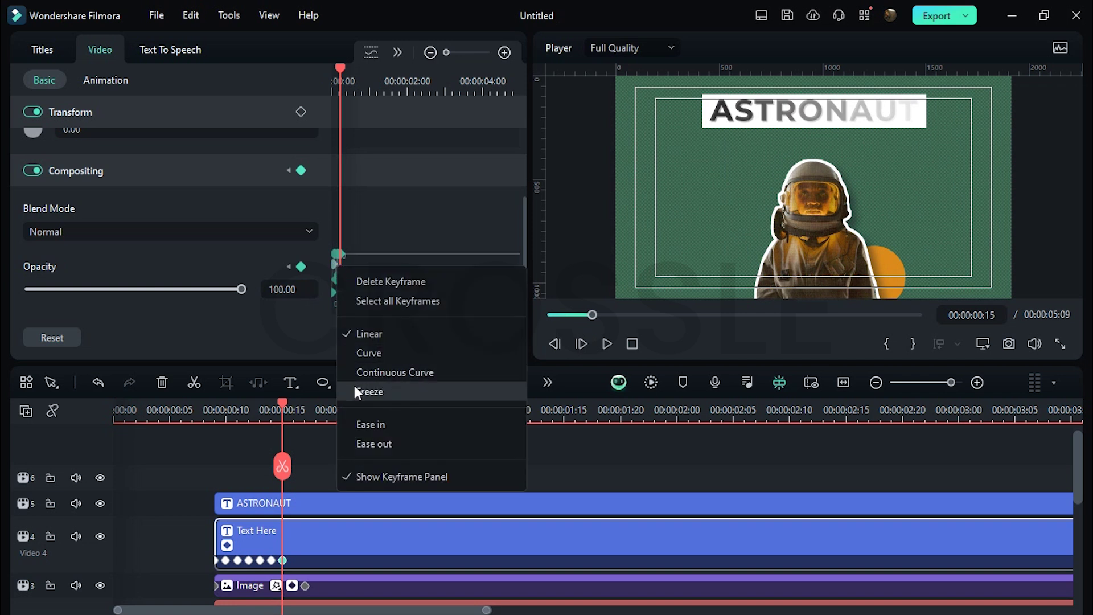
click(356, 424)
click(205, 414)
key(space)
drag(400, 407, 341, 404)
Copy the title and bar to 00:00:00:20, retype the copy as A PERSON WHO TRAVEL at size 30
click(364, 451)
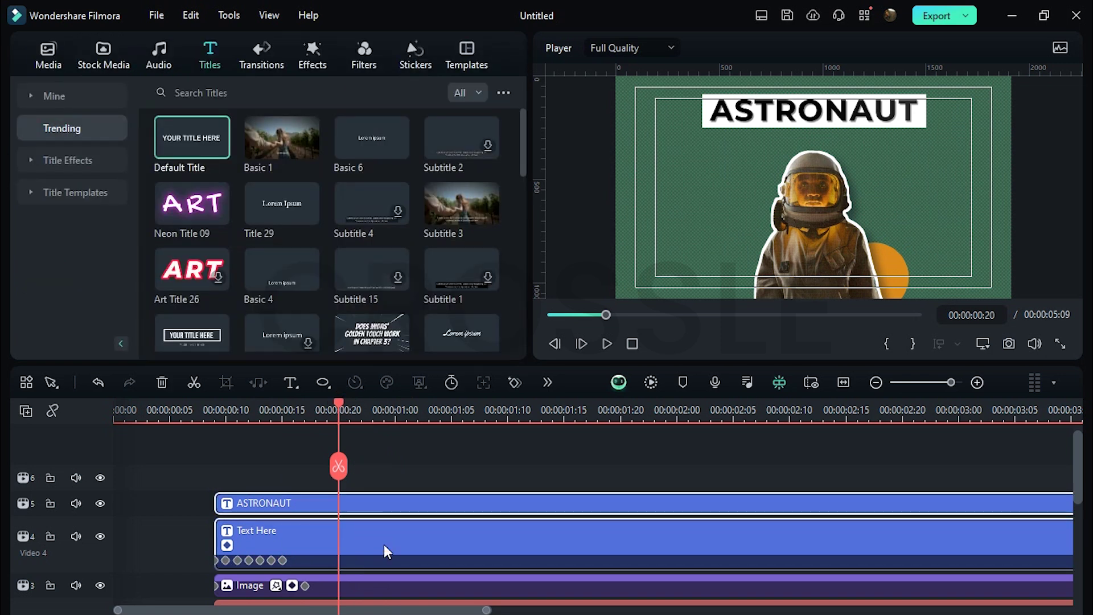
mouse_move(383, 549)
mouse_down()
mouse_move(505, 464)
mouse_move(405, 449)
mouse_up()
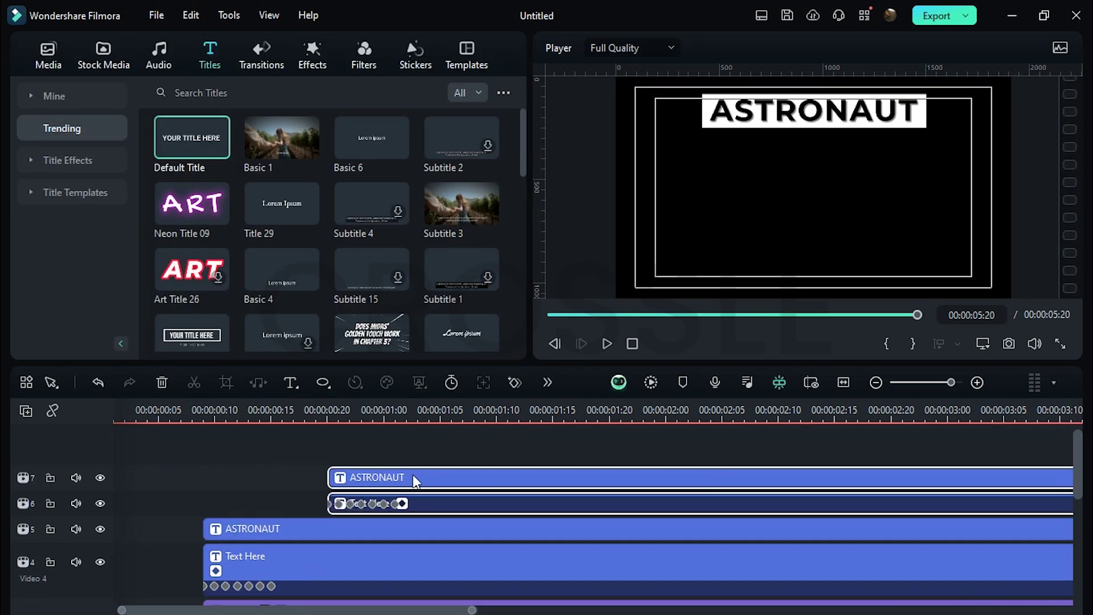
double_click(413, 474)
click(42, 49)
click(128, 151)
key(ctrl+a)
text(A PERSON WHO TRAVEL)
double_click(132, 220)
text(30)
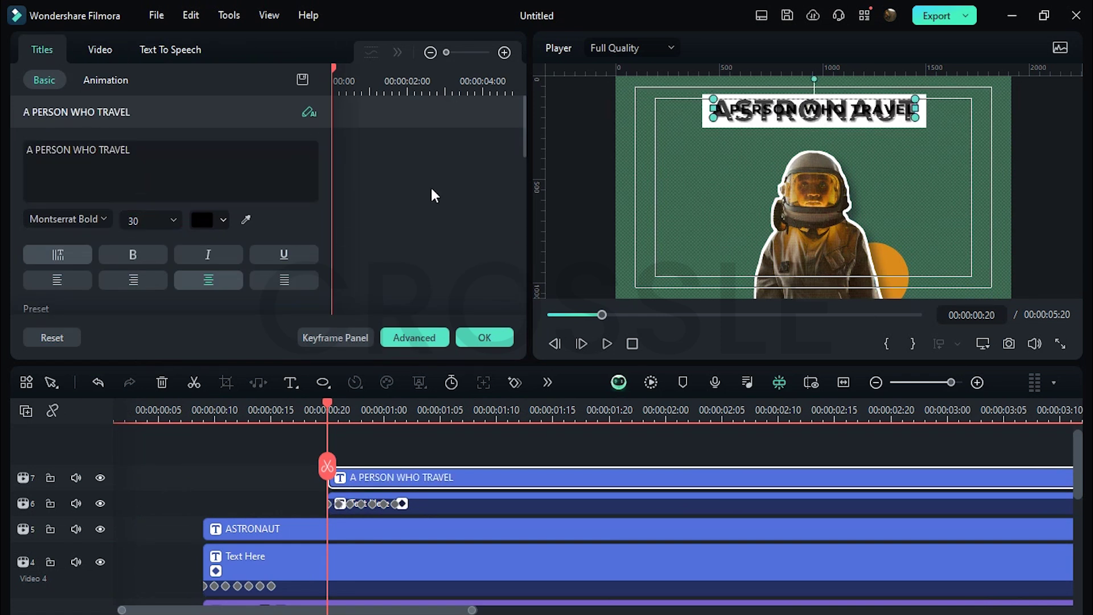
Move the caption and its bar to the lower left, then copy the pair higher up the timeline
drag(861, 114, 783, 259)
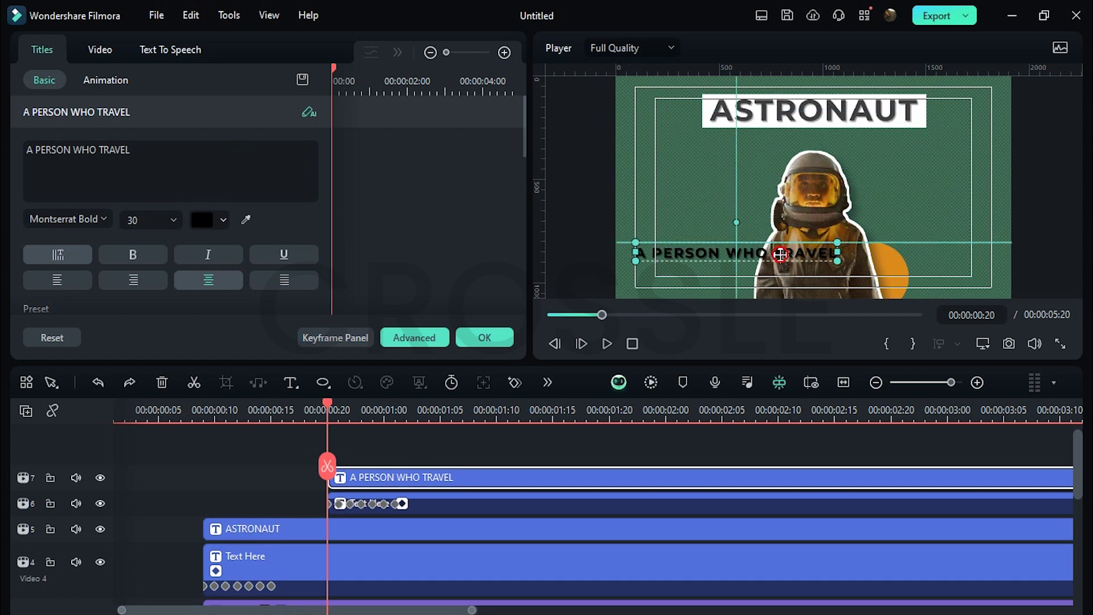
click(631, 493)
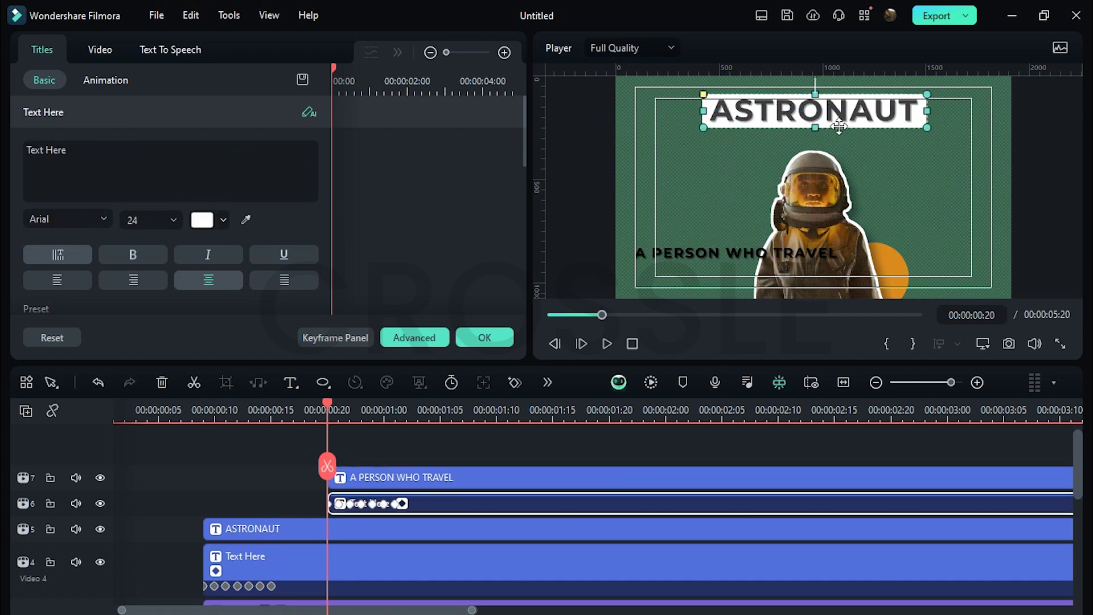
click(527, 402)
click(704, 242)
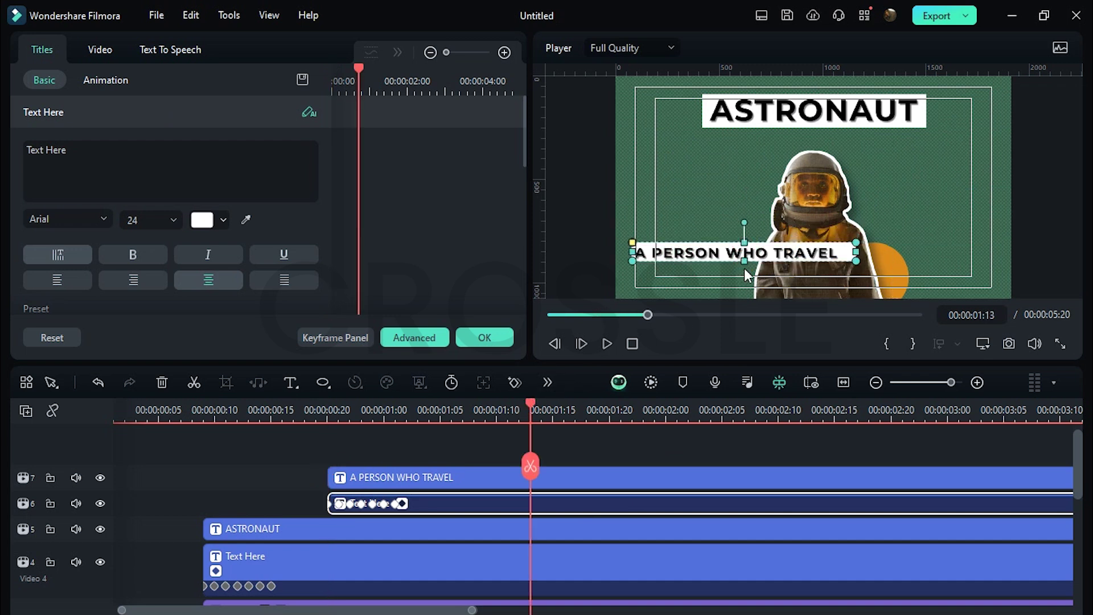
click(350, 410)
mouse_move(368, 477)
mouse_down()
mouse_move(481, 526)
mouse_move(491, 492)
mouse_up()
Replace the copied caption's text with IN A SPACESHIP
click(468, 485)
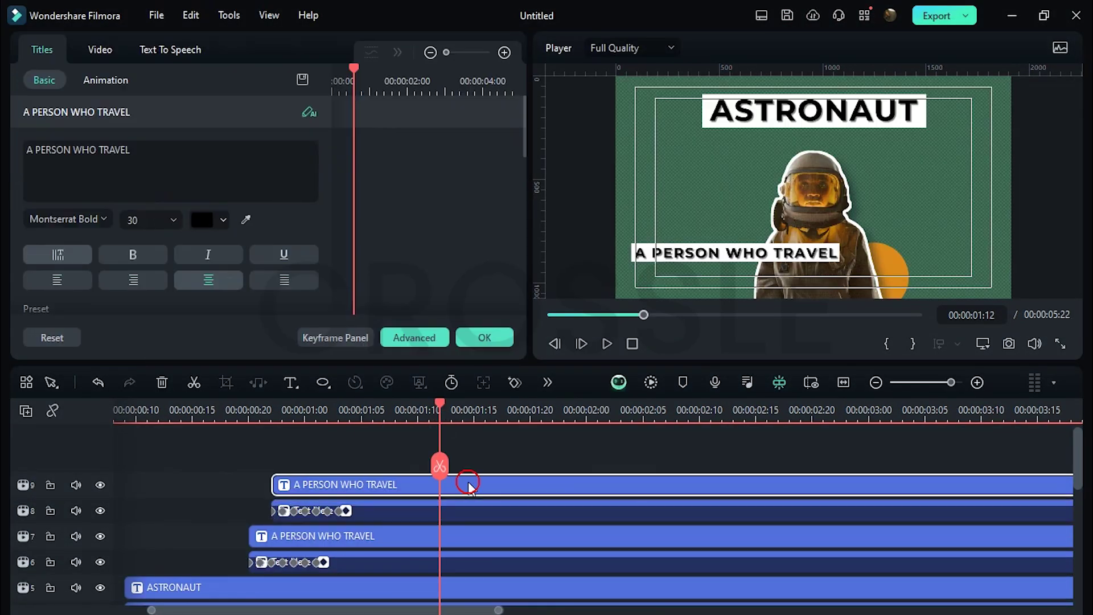
click(281, 181)
key(ctrl+a)
key(BackSpace)
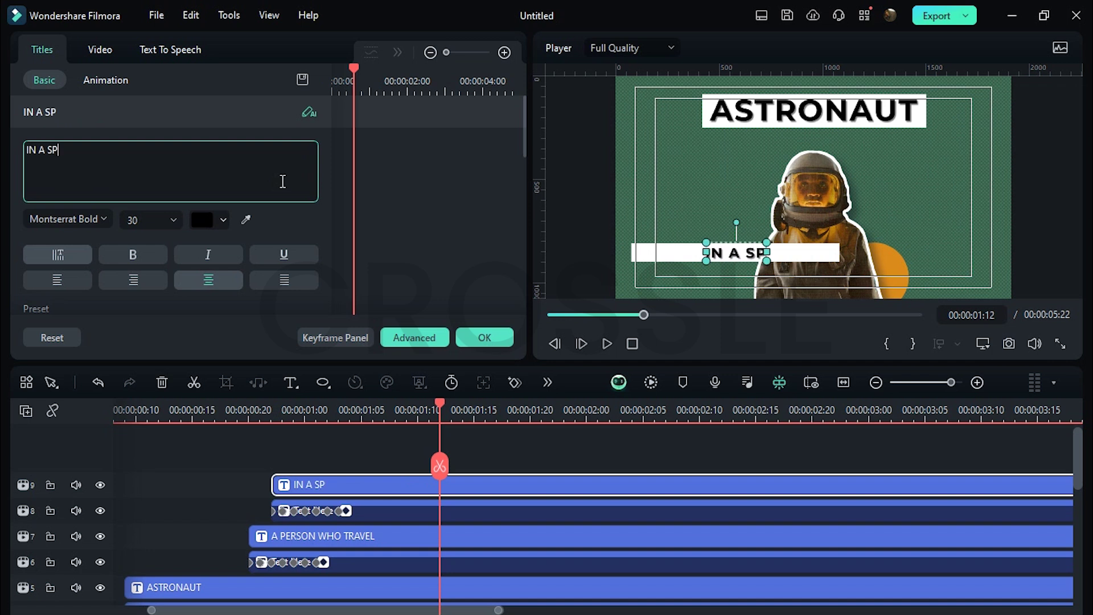
text(ACESHIP.)
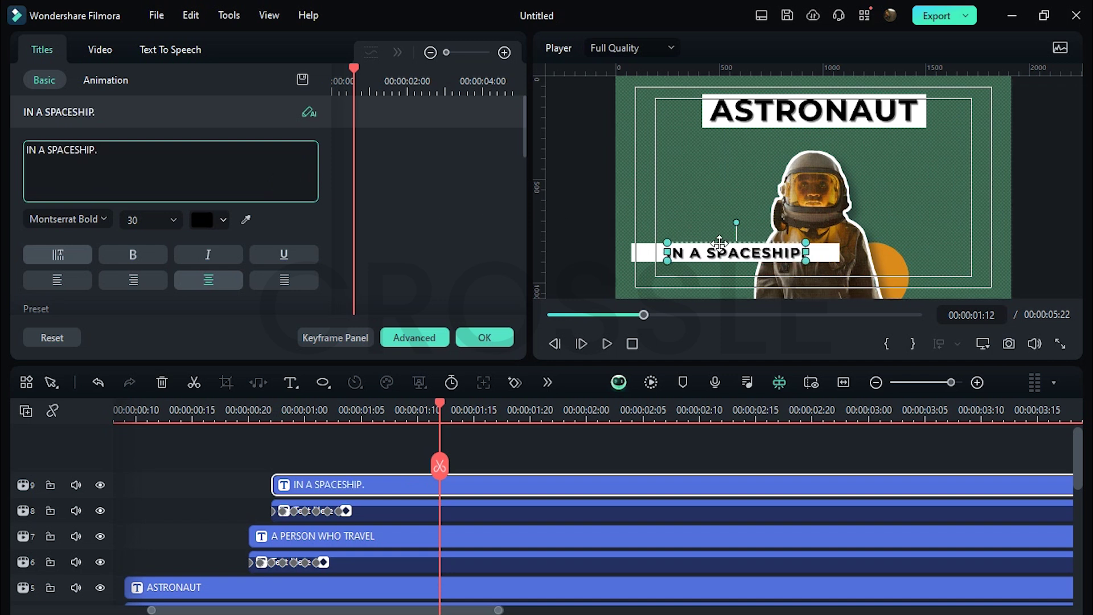
Move IN A SPACESHIP. and its white bar down beneath A PERSON WHO TRAVEL
drag(720, 245, 691, 267)
click(620, 477)
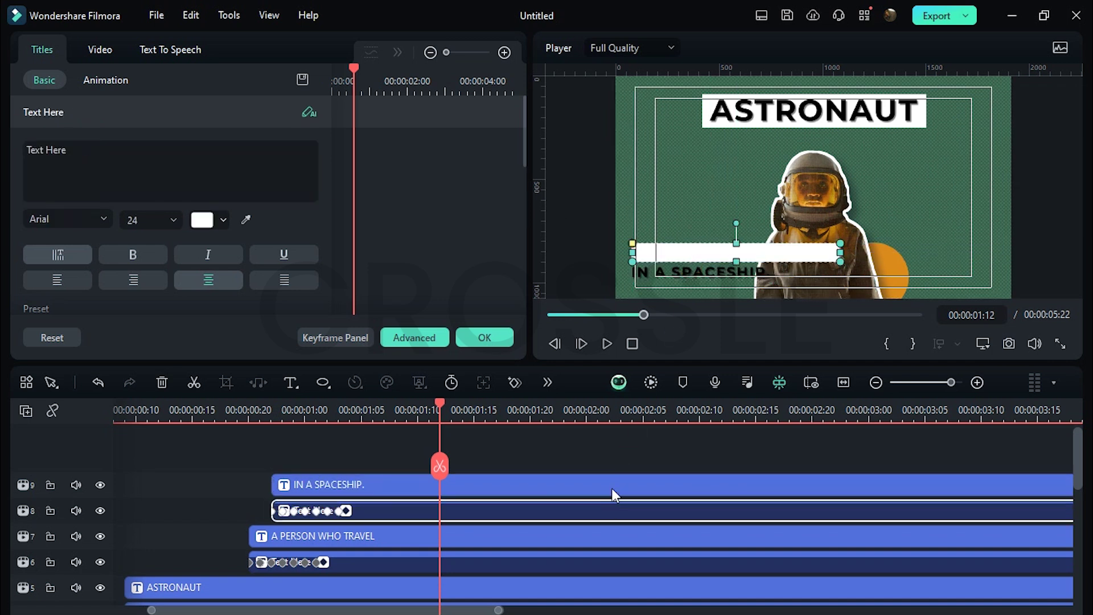
drag(759, 248, 764, 266)
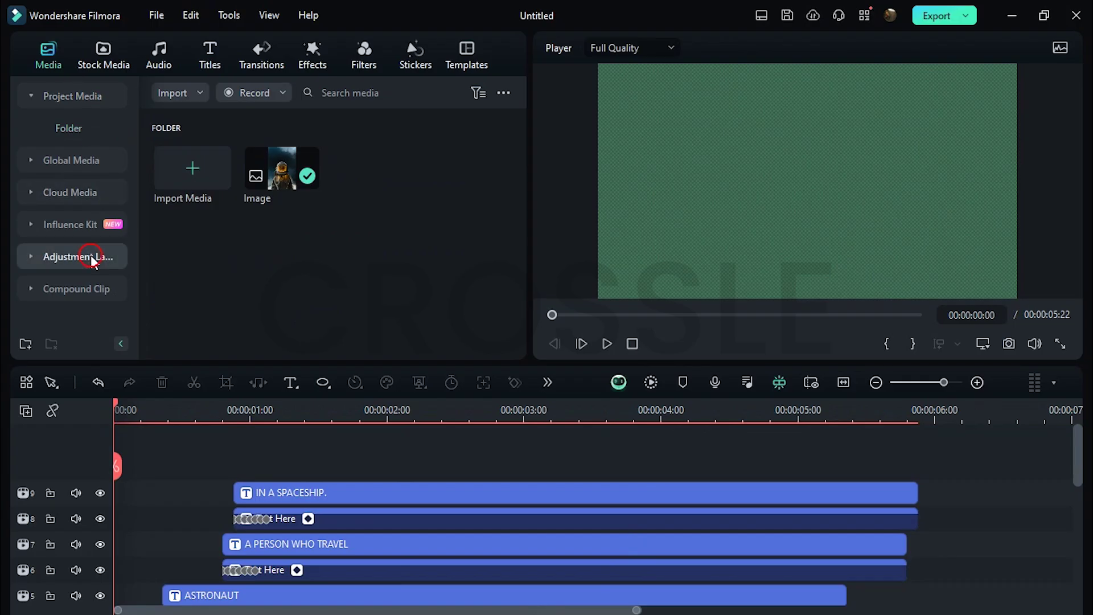
Add an adjustment layer over all tracks and apply the 35MM Dirt Film grain effect to it
click(91, 253)
drag(192, 188, 114, 465)
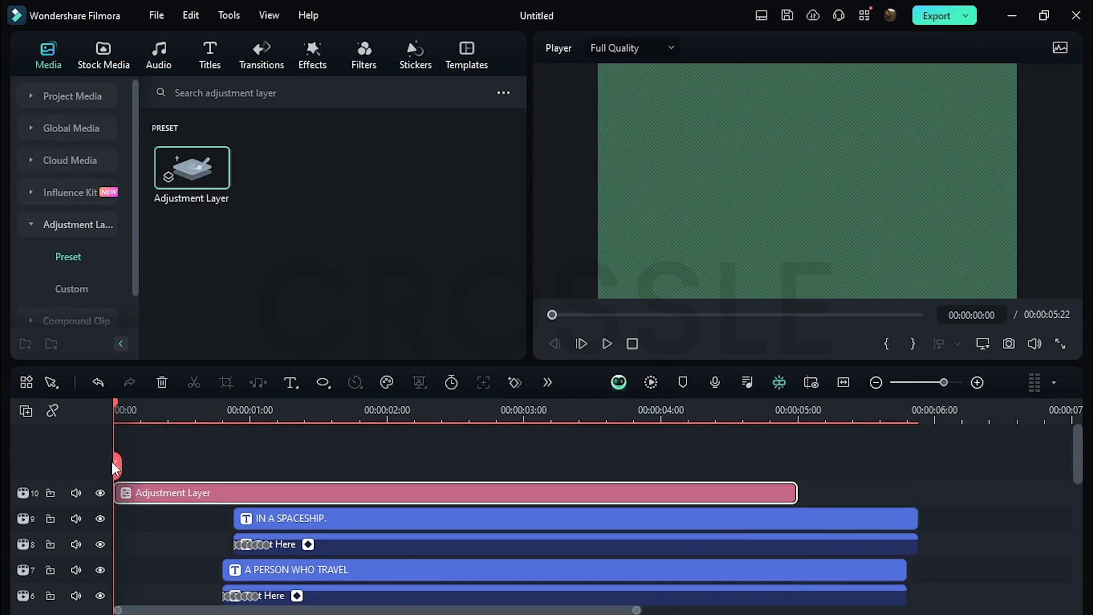
click(312, 56)
click(295, 92)
text(35MM DIRT FILM)
key(Return)
drag(283, 281, 214, 493)
Apply the Woven effect to the adjustment layer and set both effects' opacity to 50
click(329, 93)
key(ctrl+a)
text(WOVEN)
key(Return)
drag(202, 146, 214, 499)
double_click(214, 499)
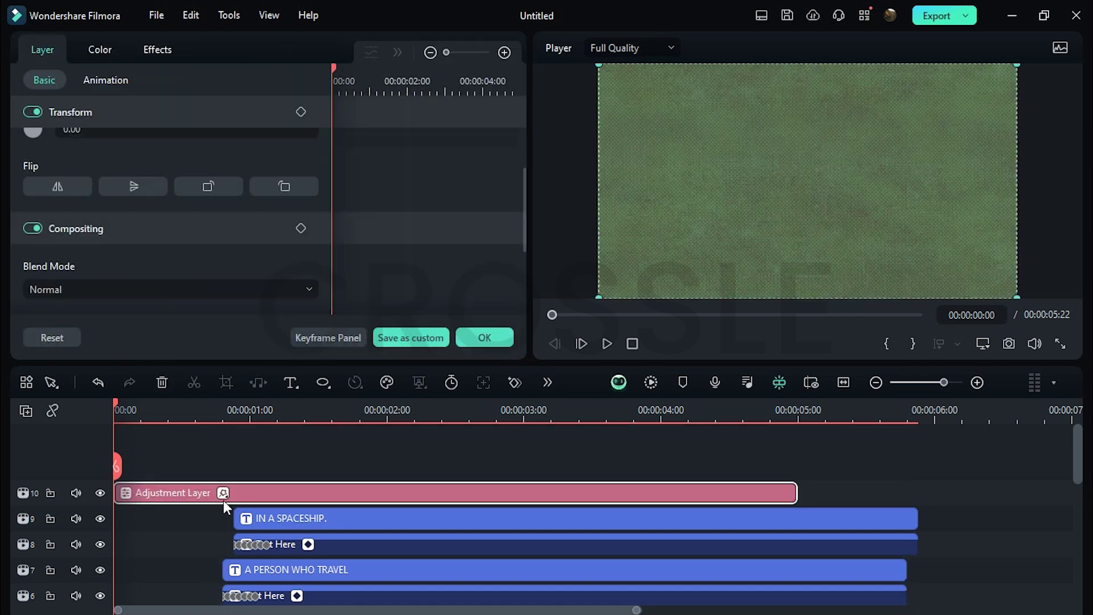
click(437, 409)
click(159, 49)
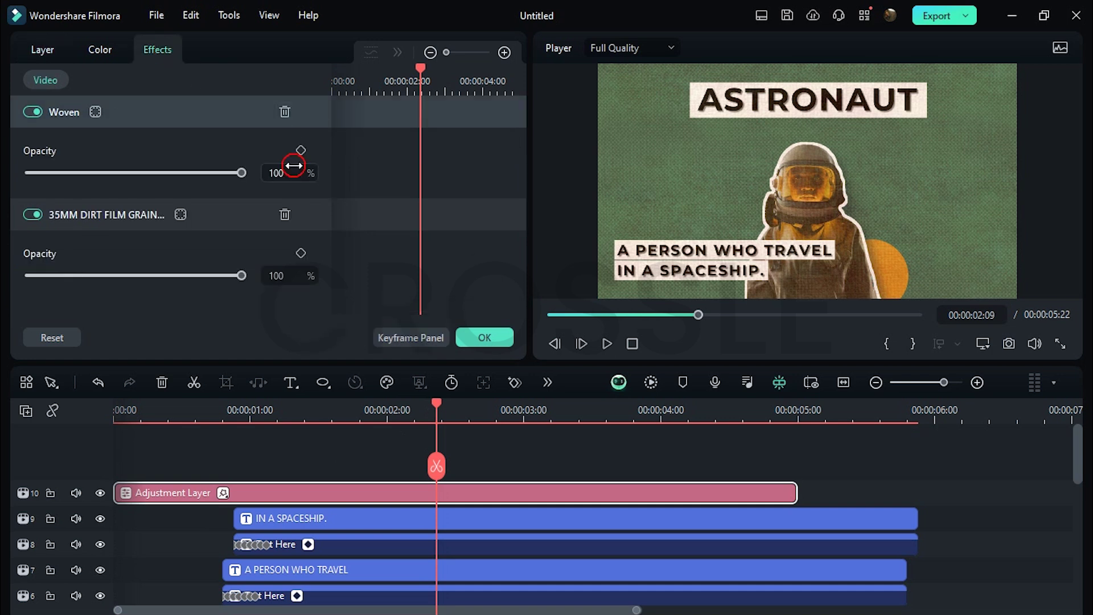
key(Return)
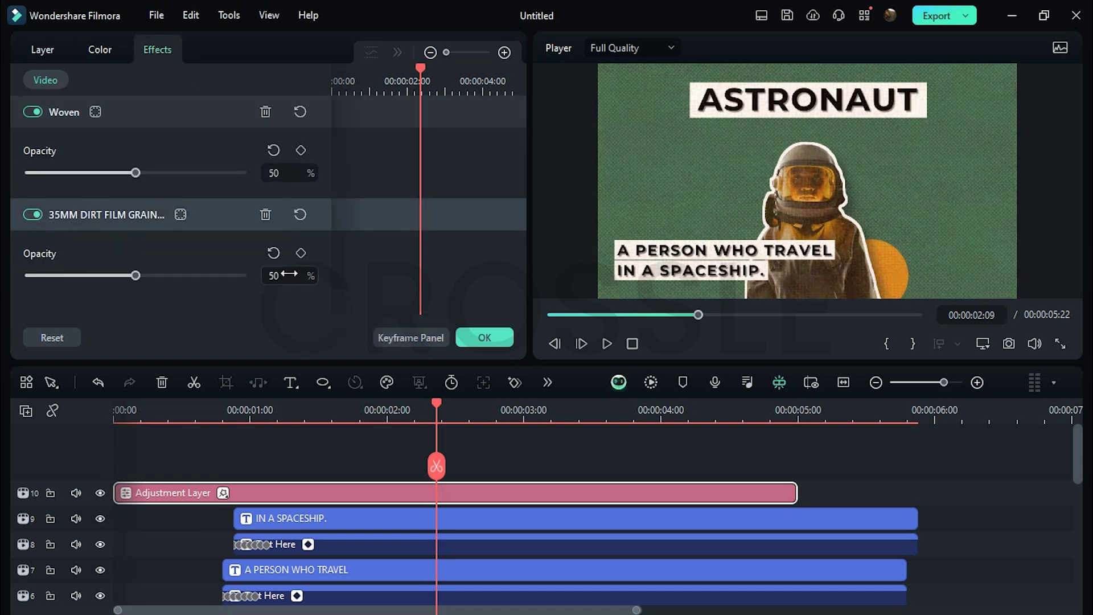